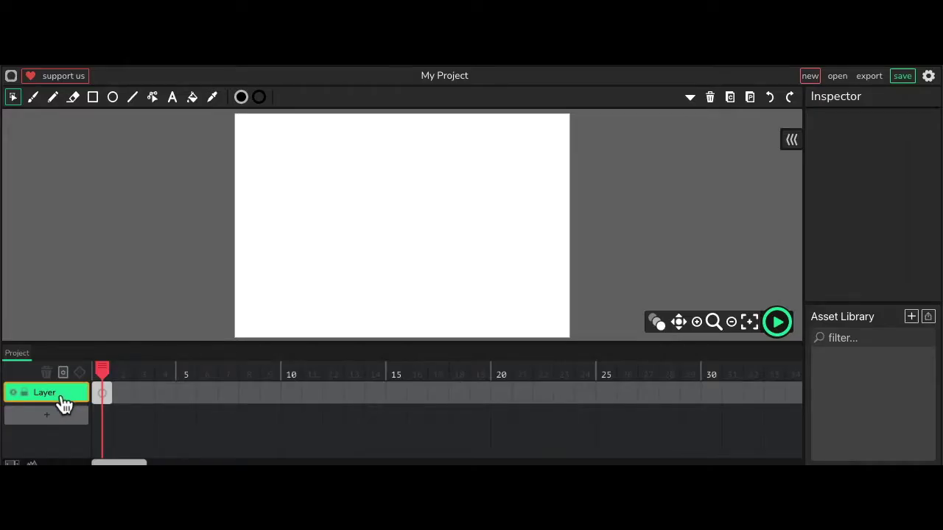
Rename the default layer as BG
left_click(63, 400)
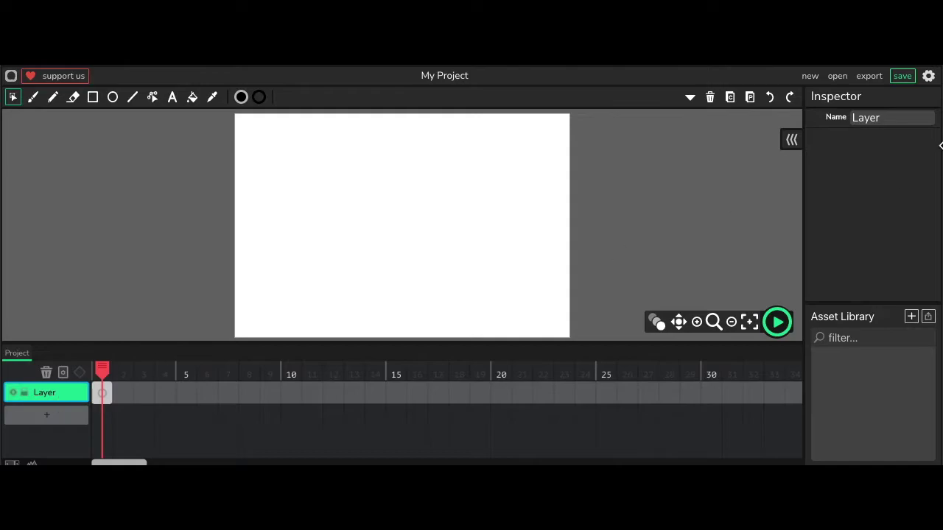
double_click(878, 124)
type("BG")
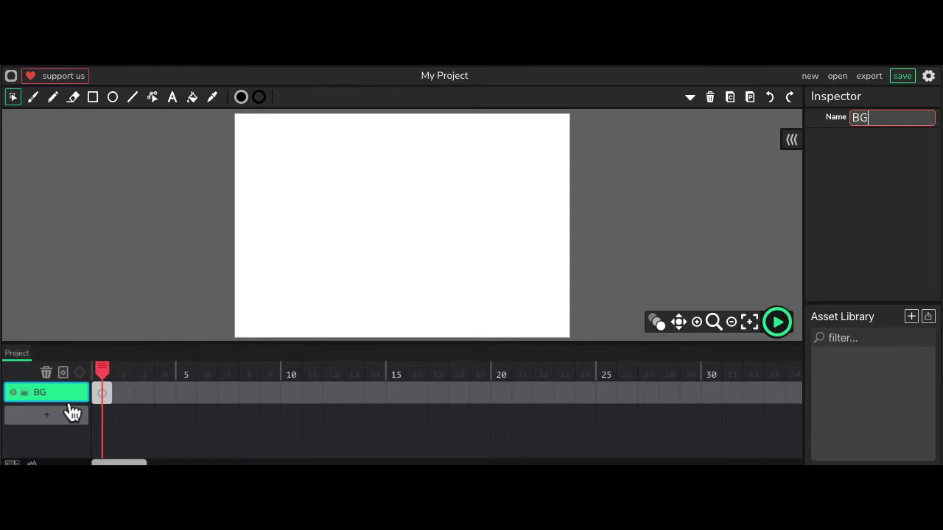
Draw a rectangle with light green fill and light green stroke across the bottom of the canvas as the ground
left_click(94, 102)
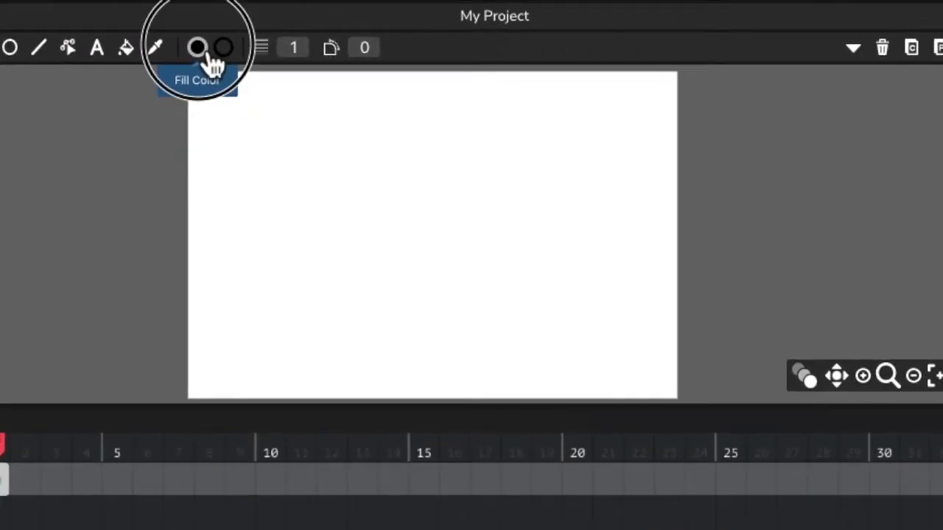
left_click(208, 56)
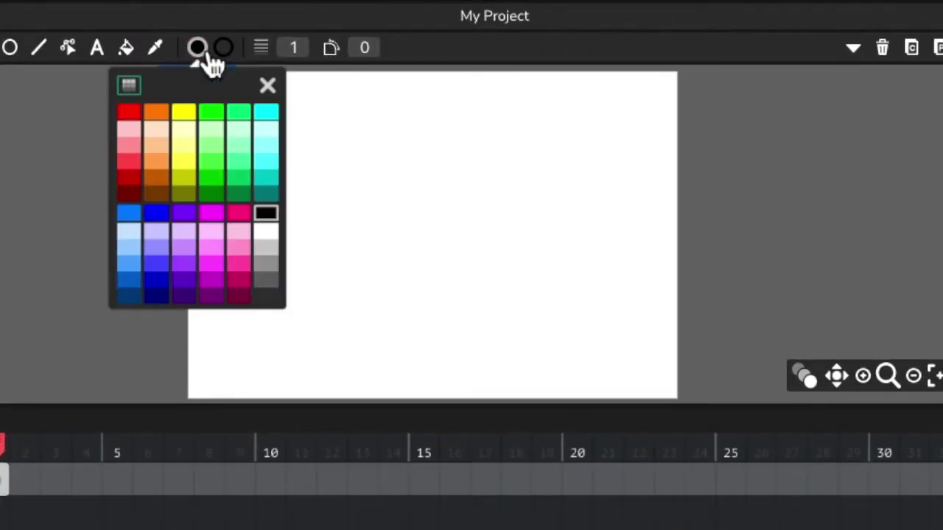
left_click(214, 148)
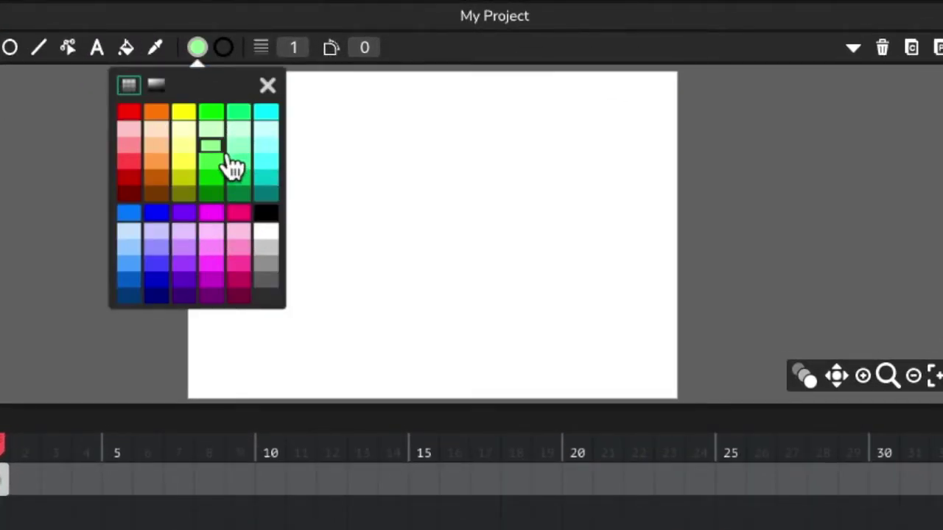
left_click(236, 56)
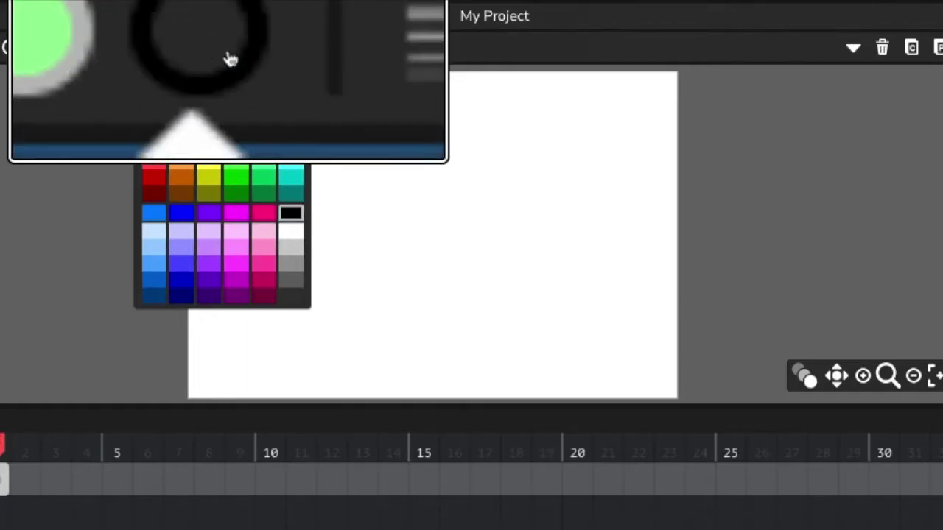
left_click(237, 163)
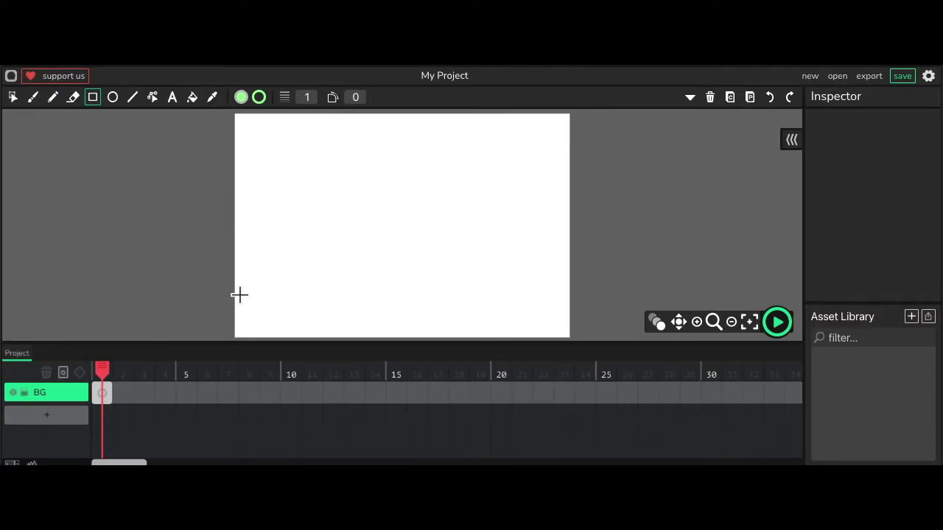
left_click_drag(236, 288, 574, 339)
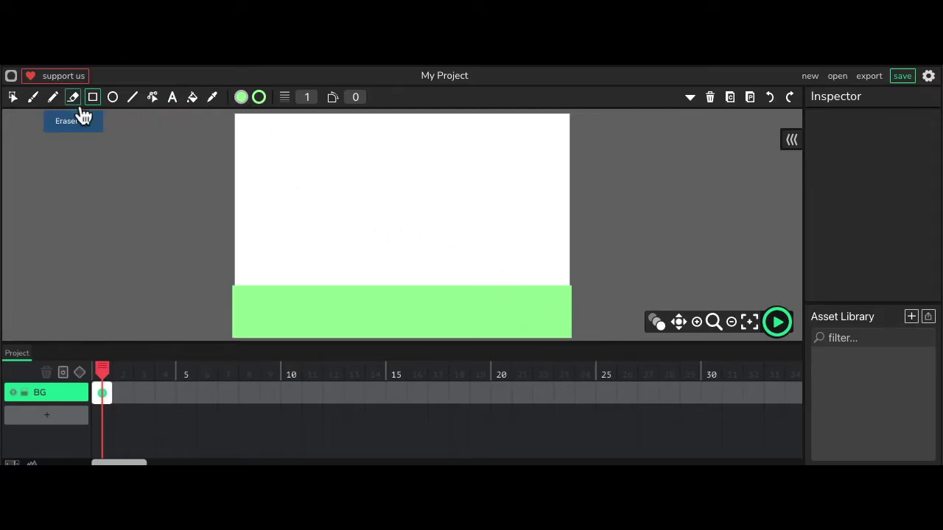
Draw a light blue rectangle covering the canvas area above the green ground as the sky
left_click(241, 96)
left_click(195, 224)
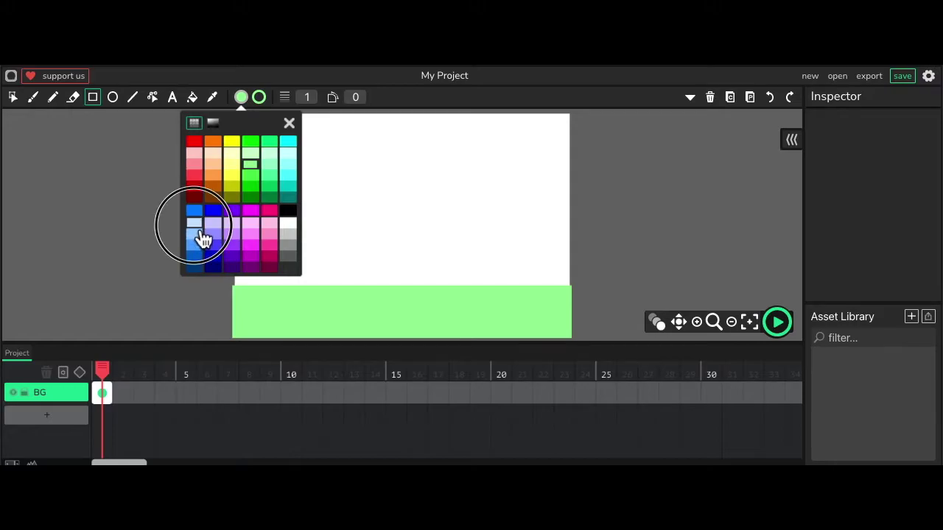
left_click(288, 123)
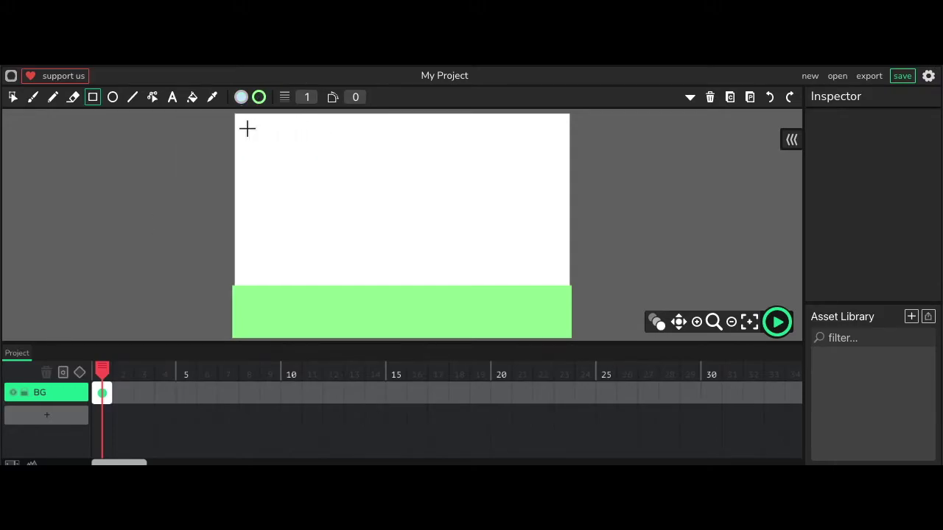
left_click_drag(238, 118, 572, 293)
Add a second layer above BG and extend the BG layer's frame to a length of 3
left_click(63, 421)
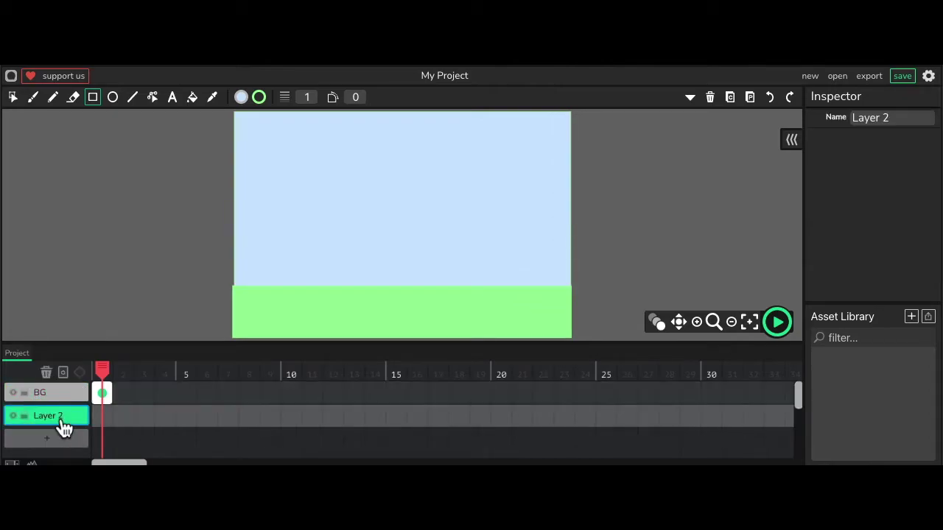
left_click_drag(63, 421, 45, 423)
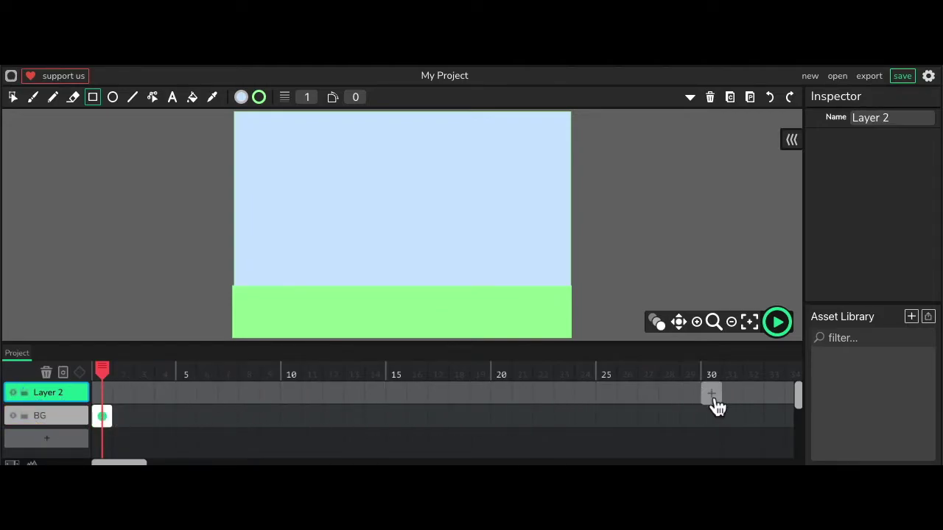
left_click(109, 417)
left_click_drag(115, 418, 143, 435)
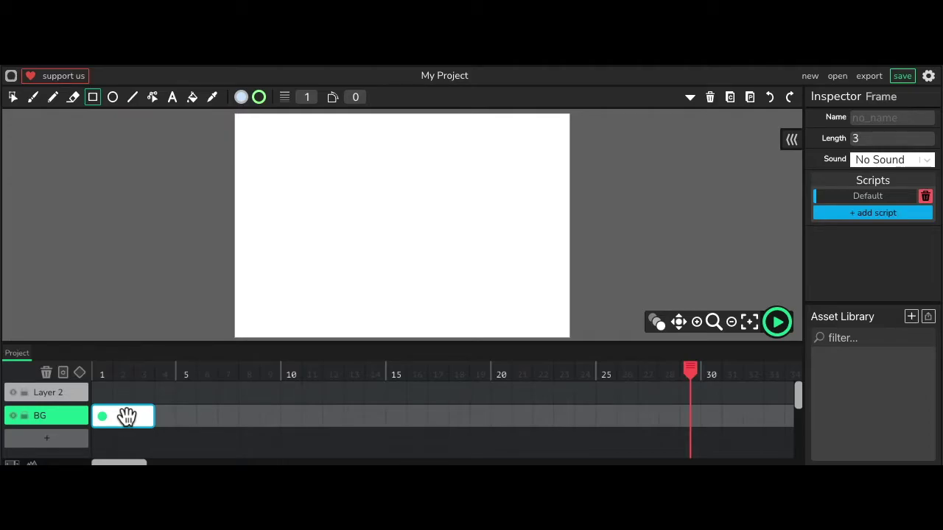
Rename the layer above BG as Action and add a blank frame to it at frame 1
left_click(50, 398)
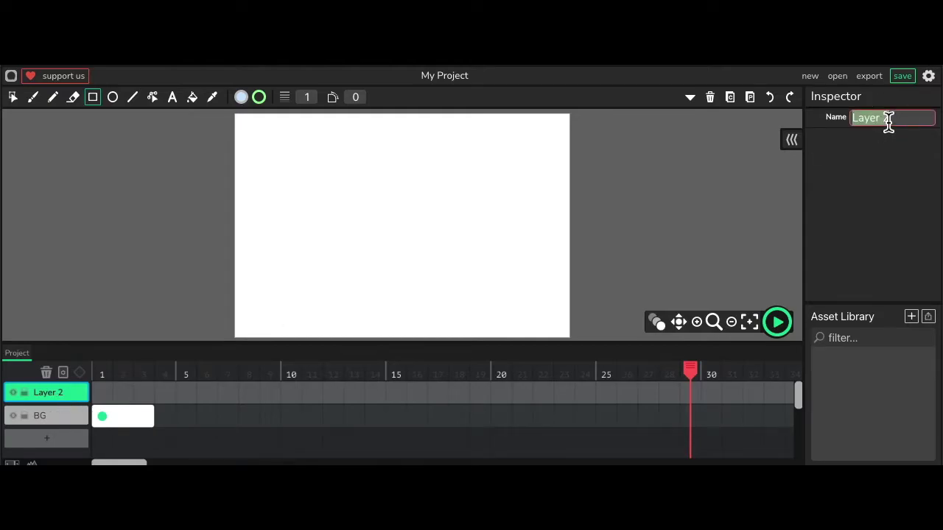
type("Action")
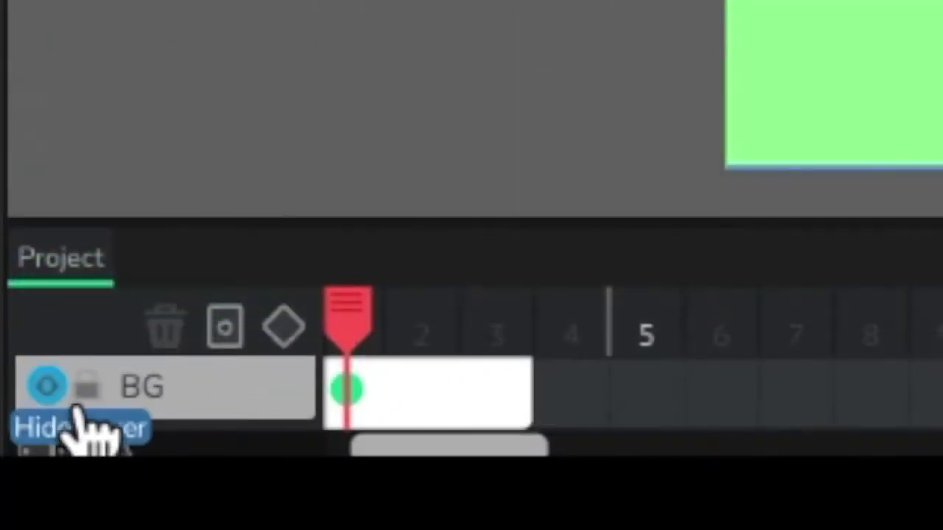
left_click(116, 407)
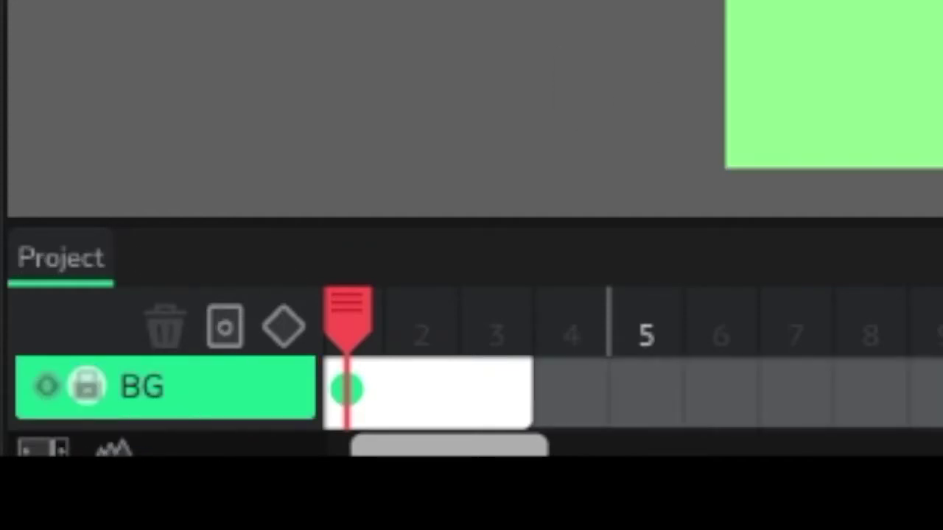
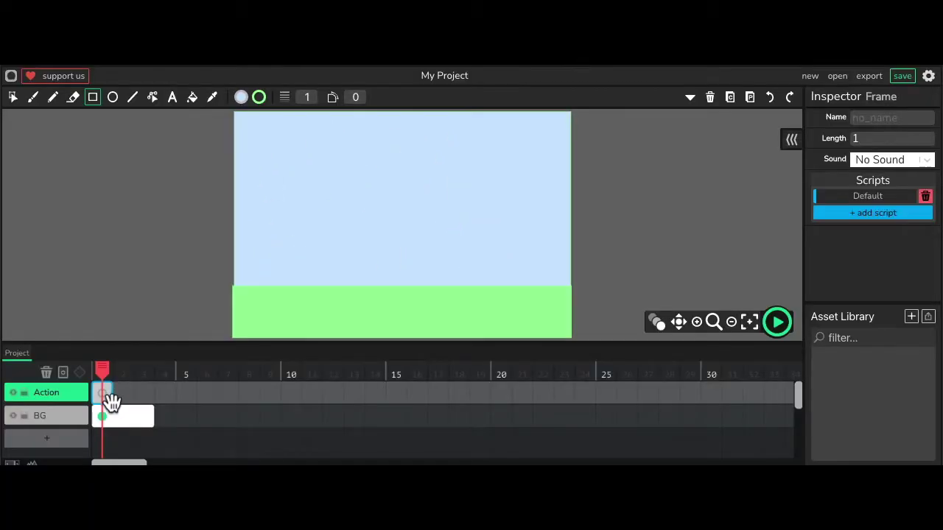
Switch to the Ellipse tool and set its fill color to black
left_click(113, 97)
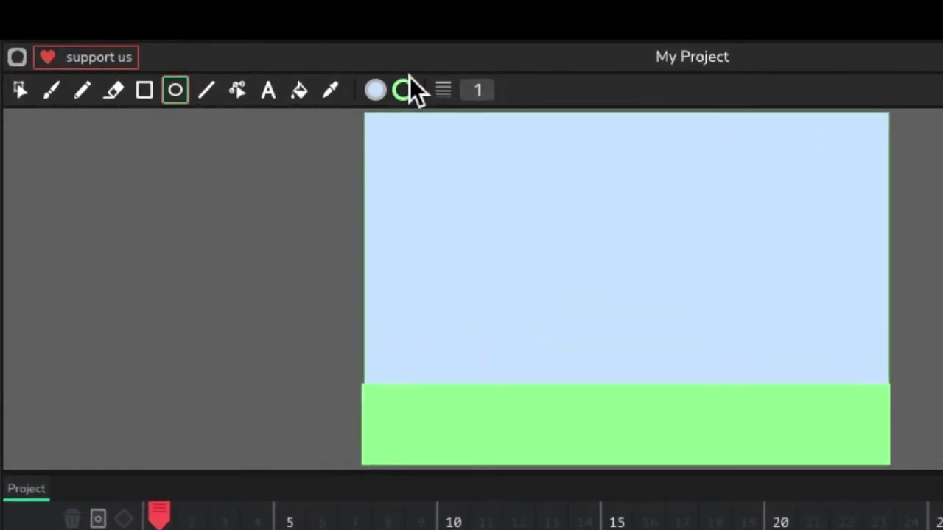
left_click(377, 91)
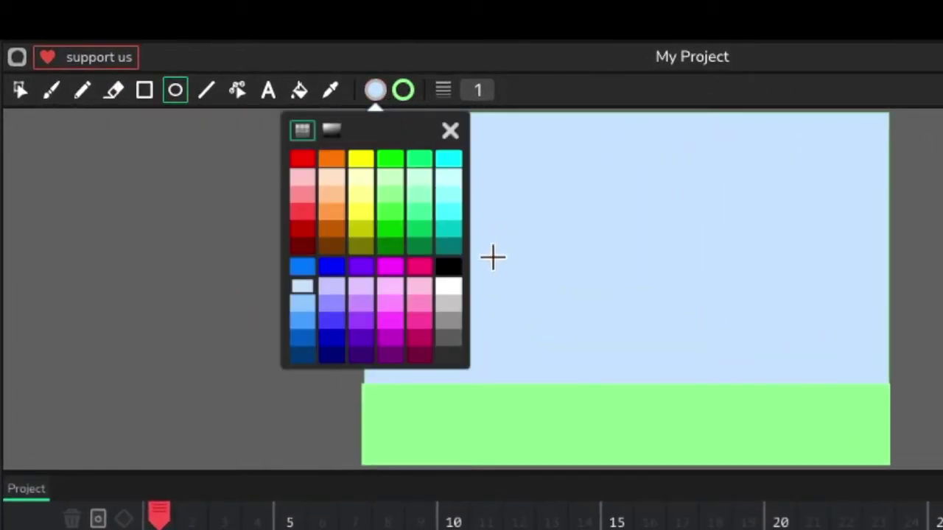
left_click(448, 267)
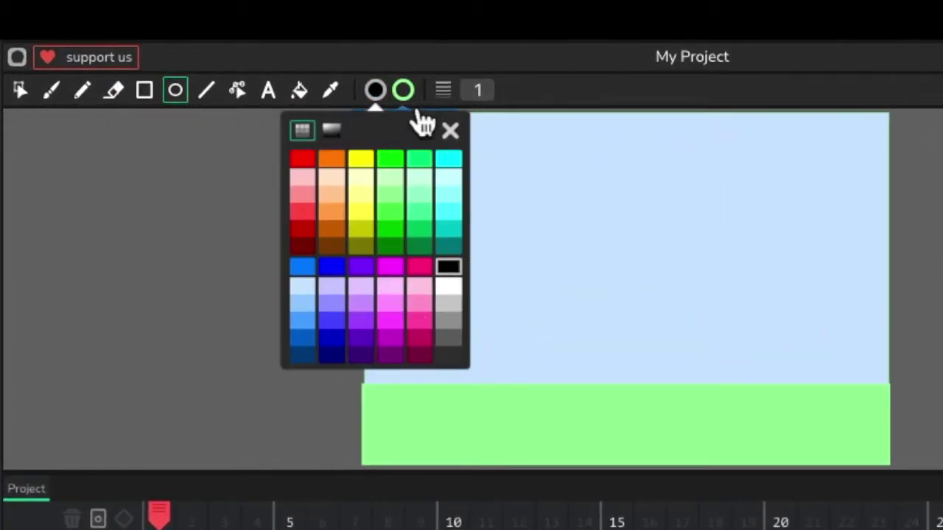
left_click(450, 131)
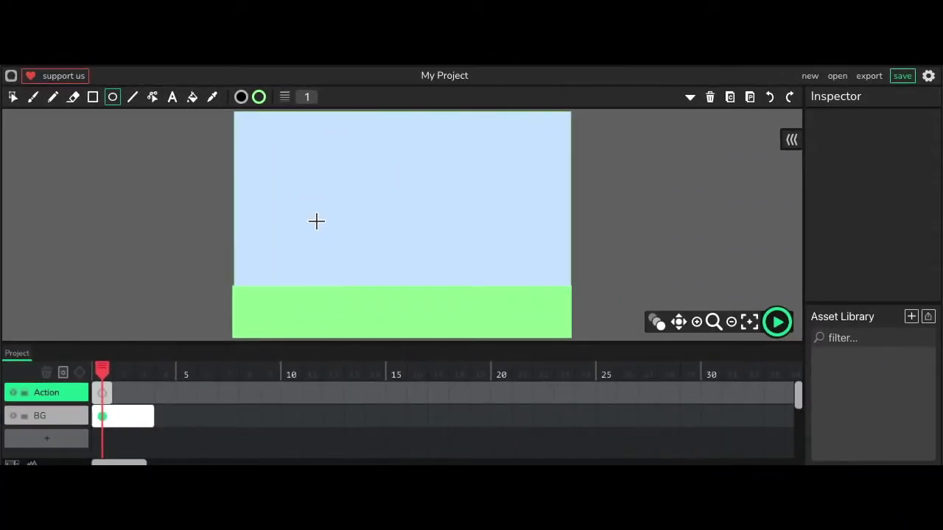
left_click_drag(449, 256, 527, 326)
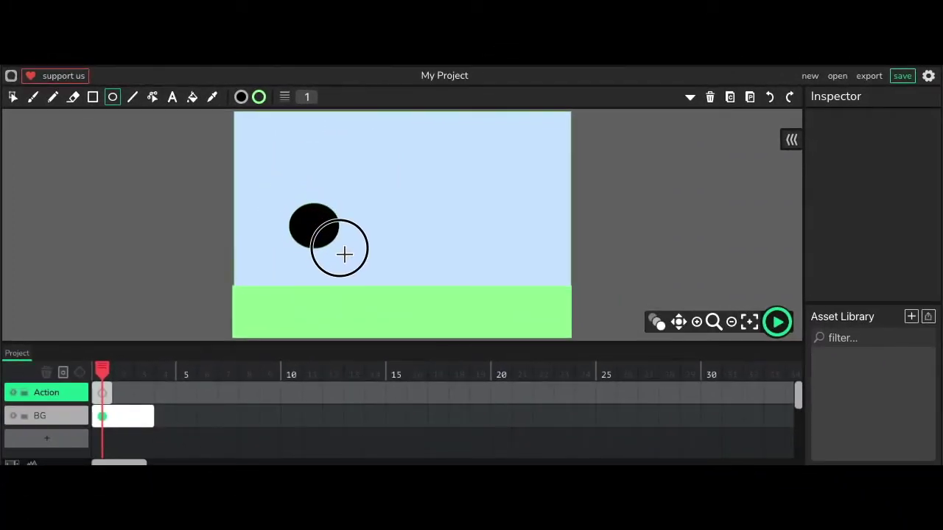
left_click_drag(344, 254, 306, 226)
key("ctrl+z")
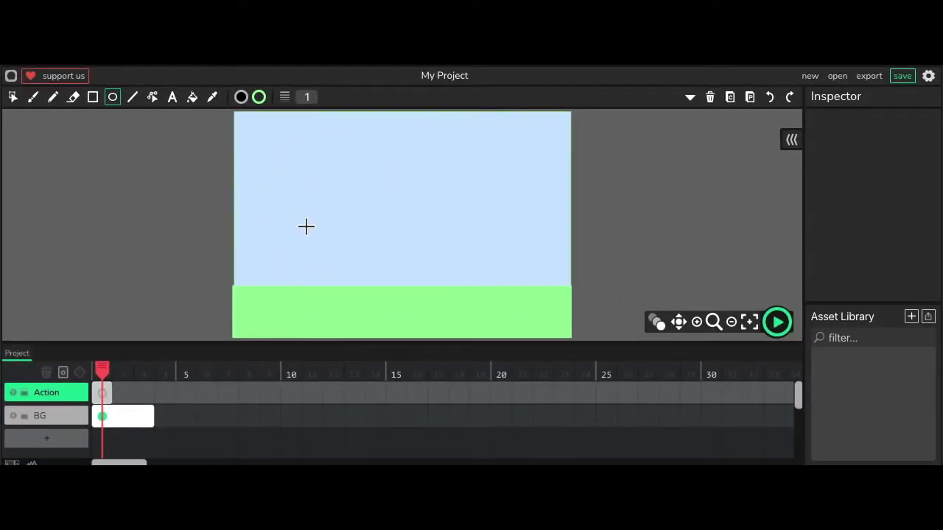
Draw a small black circle in the left part of the sky as the head, and set the Line tool's stroke to black
mouse_move(287, 211)
left_mouse_down()
mouse_move(331, 260)
mouse_move(324, 255)
mouse_move(433, 303)
mouse_move(273, 216)
mouse_move(309, 241)
mouse_move(302, 233)
mouse_move(299, 314)
left_mouse_up()
key("l")
left_click(258, 96)
left_click(310, 124)
left_click_drag(279, 260, 339, 260)
mouse_move(297, 312)
left_mouse_down()
mouse_move(273, 322)
mouse_move(329, 328)
left_mouse_up()
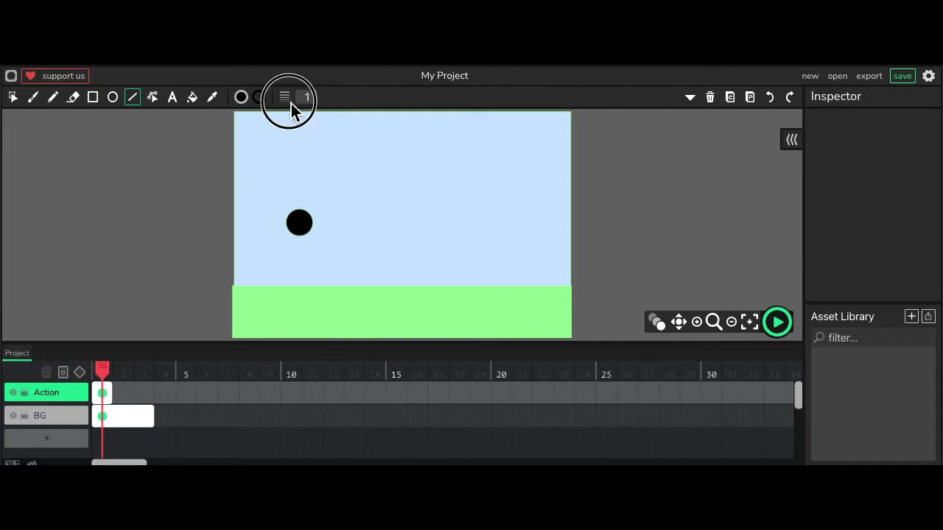
Set the line width to 17 and draw the stick figure's body, two legs and two arms below the head
left_click(294, 103)
left_click_drag(275, 119, 284, 117)
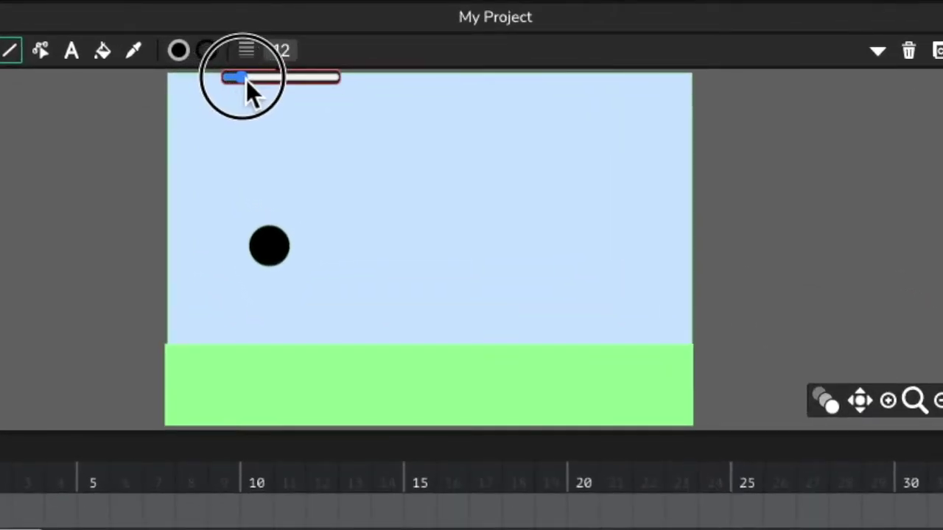
left_click_drag(246, 79, 251, 80)
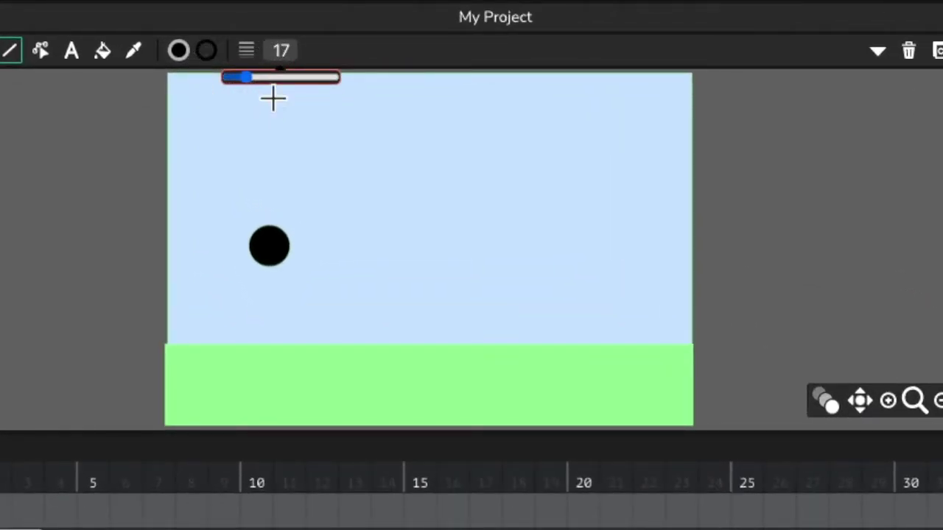
mouse_move(269, 267)
left_mouse_down()
mouse_move(271, 364)
mouse_move(257, 389)
left_mouse_up()
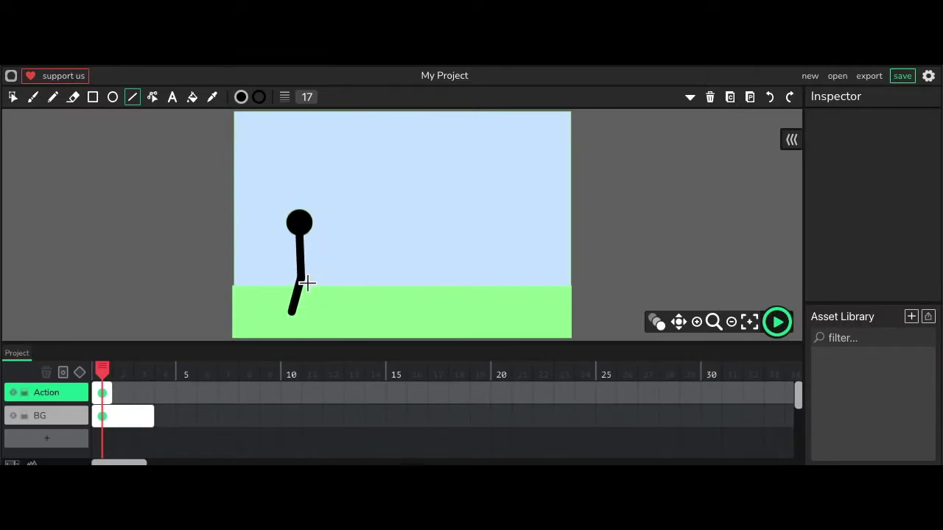
left_click_drag(306, 282, 312, 314)
mouse_move(302, 243)
left_mouse_down()
mouse_move(278, 258)
mouse_move(302, 248)
mouse_move(326, 261)
left_mouse_up()
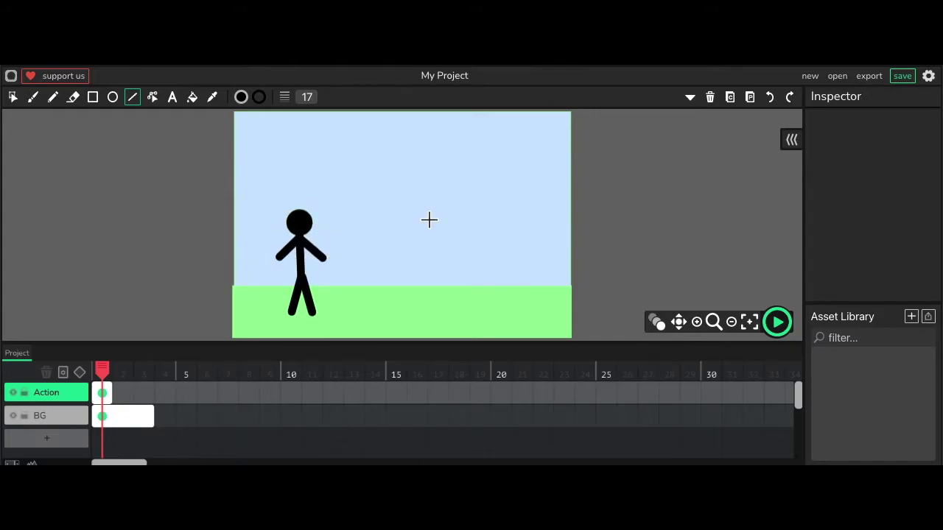
Enlarge the canvas area and bend the stick figure's straight arms and legs into curves
left_click(152, 96)
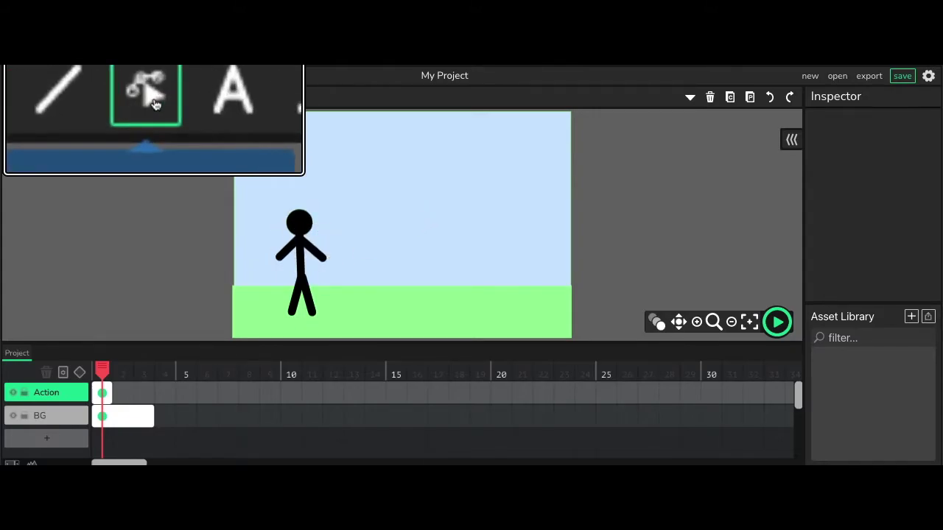
left_click_drag(635, 341, 592, 400)
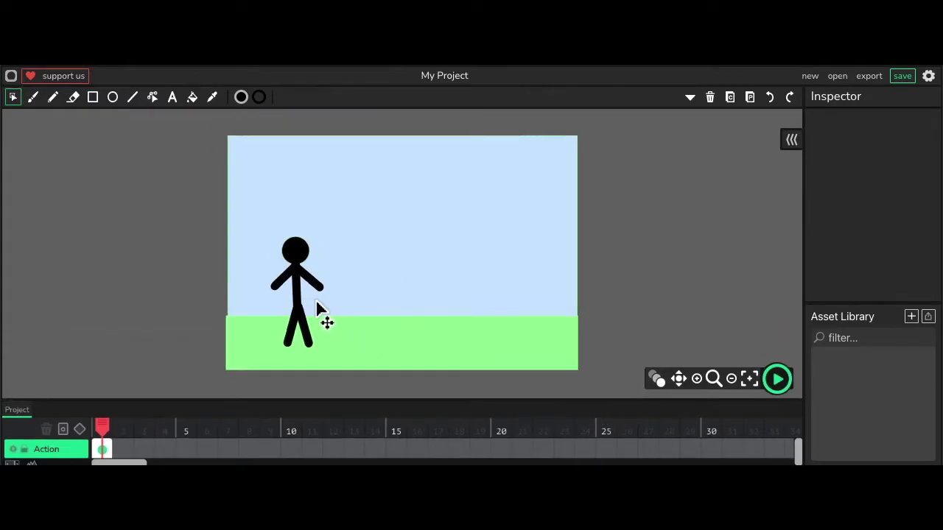
left_click(159, 104)
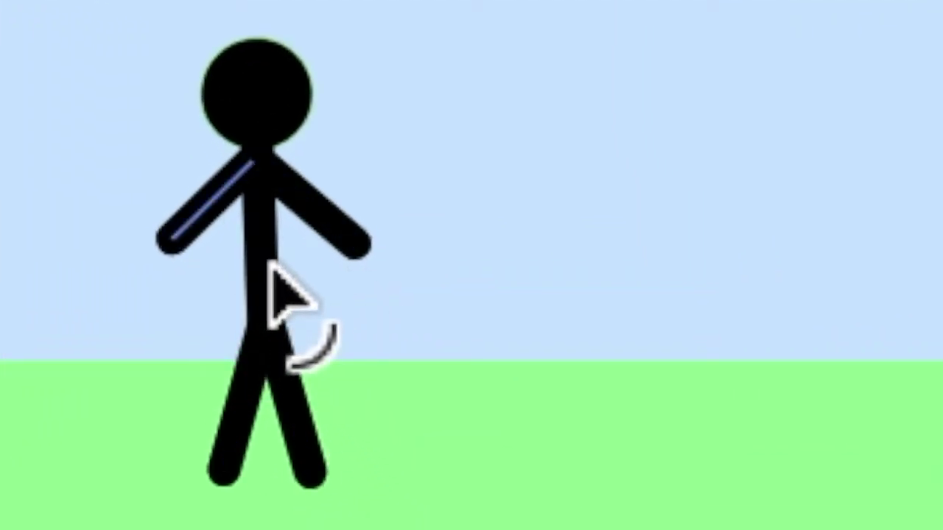
left_click_drag(263, 261, 254, 254)
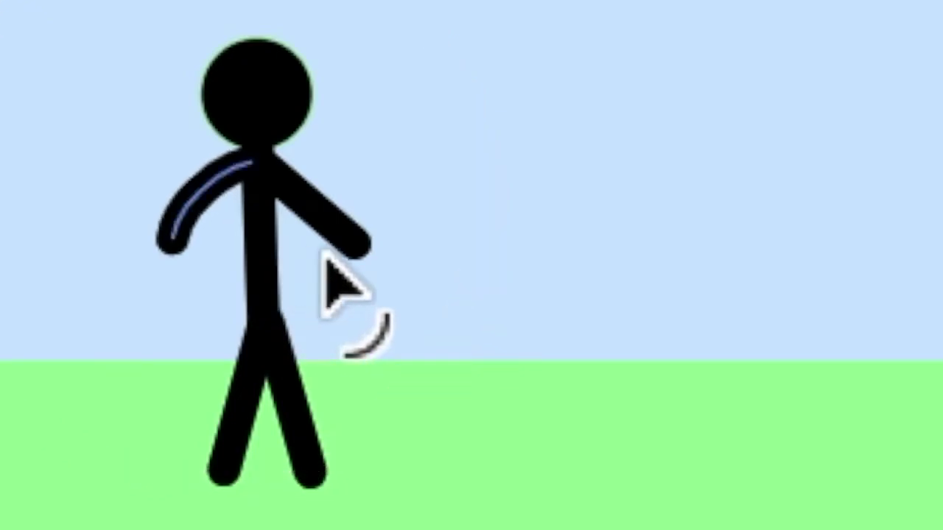
left_click_drag(378, 274, 365, 289)
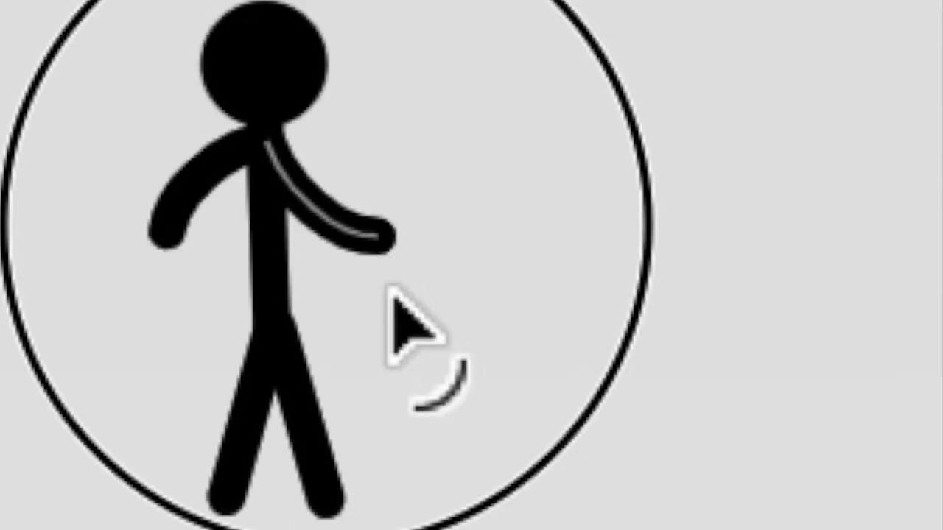
mouse_move(353, 490)
left_mouse_down()
mouse_move(292, 472)
mouse_move(305, 488)
left_mouse_up()
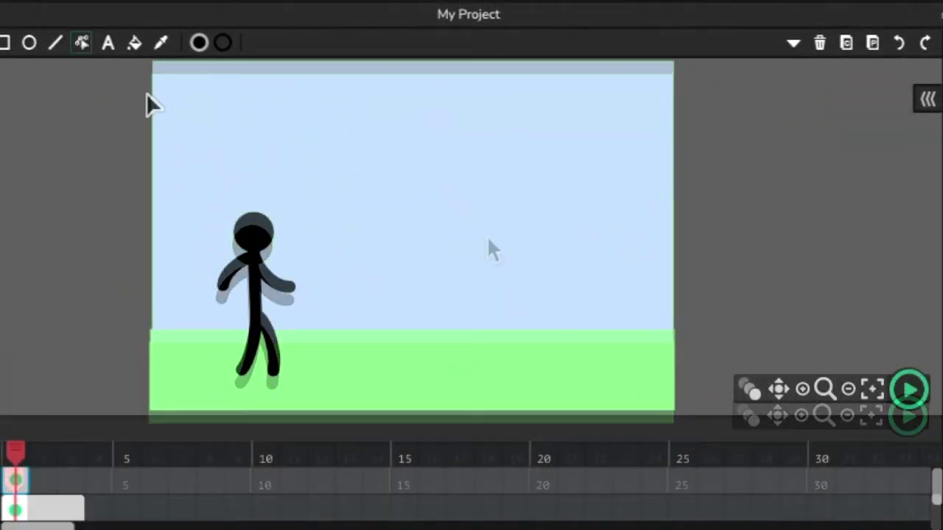
Insert a blank frame at frame 2 of the Action layer
left_click(51, 480)
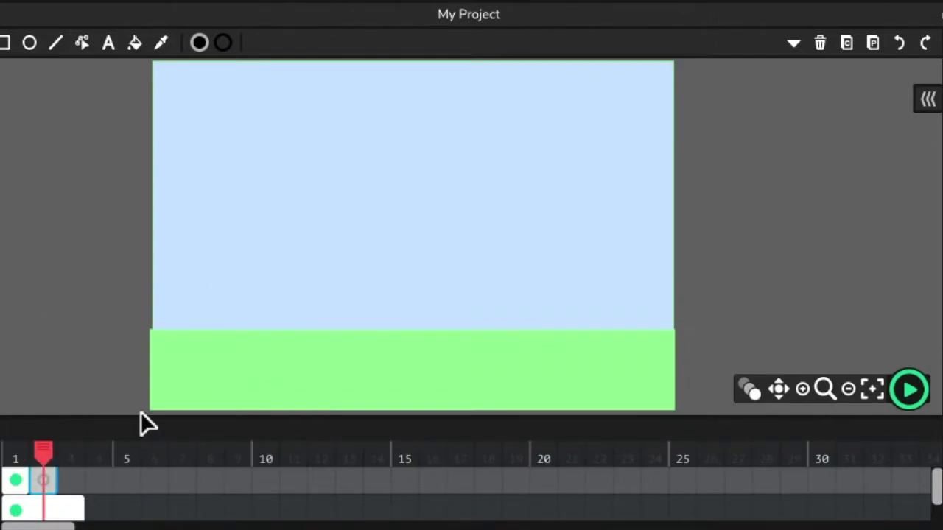
Turn on onion skinning and adjust its range around the playhead at frame 2
mouse_move(46, 455)
left_mouse_down()
mouse_move(15, 467)
mouse_move(61, 410)
mouse_move(62, 464)
left_mouse_up()
left_click(758, 394)
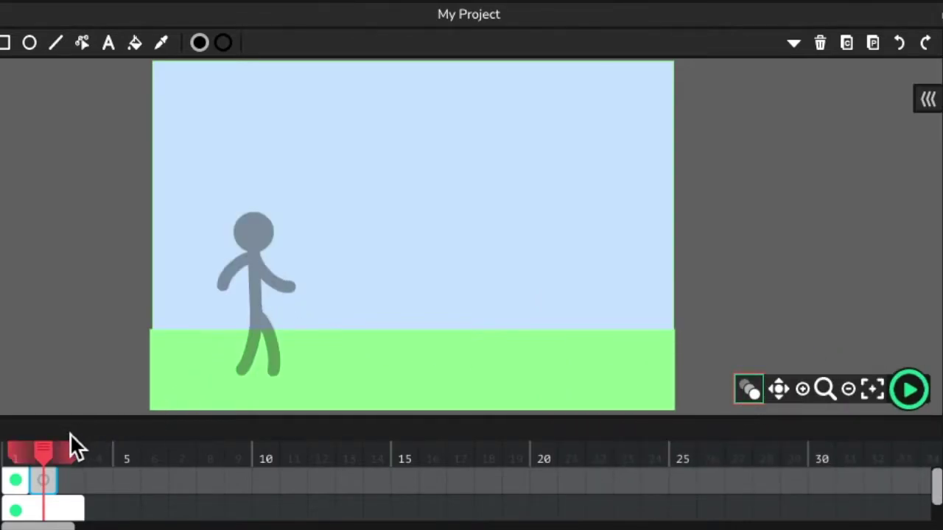
mouse_move(42, 450)
left_mouse_down()
mouse_move(22, 473)
mouse_move(90, 452)
mouse_move(200, 472)
mouse_move(66, 460)
mouse_move(466, 455)
mouse_move(9, 456)
mouse_move(465, 452)
mouse_move(113, 494)
mouse_move(55, 494)
mouse_move(40, 482)
left_mouse_up()
left_click(53, 459)
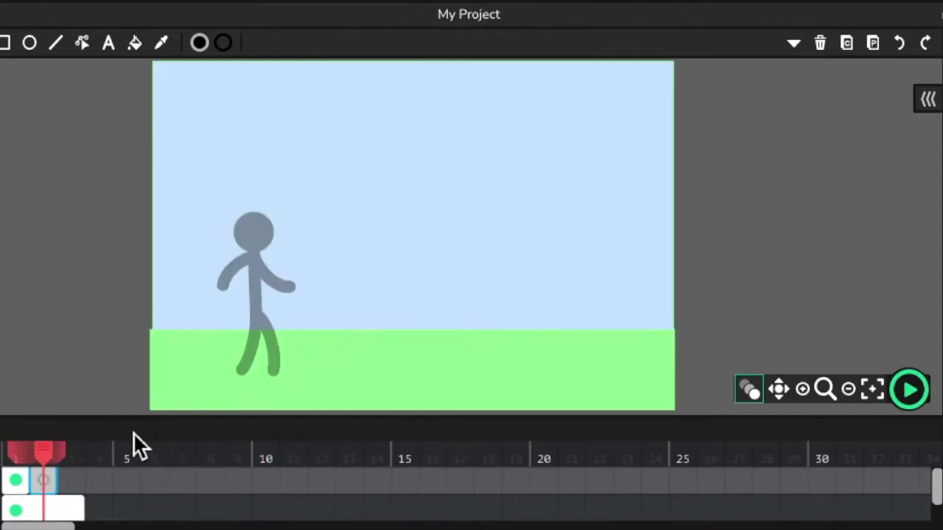
Copy the whole stick figure from frame 1 of the Action layer and paste it into frame 2
left_click(26, 479)
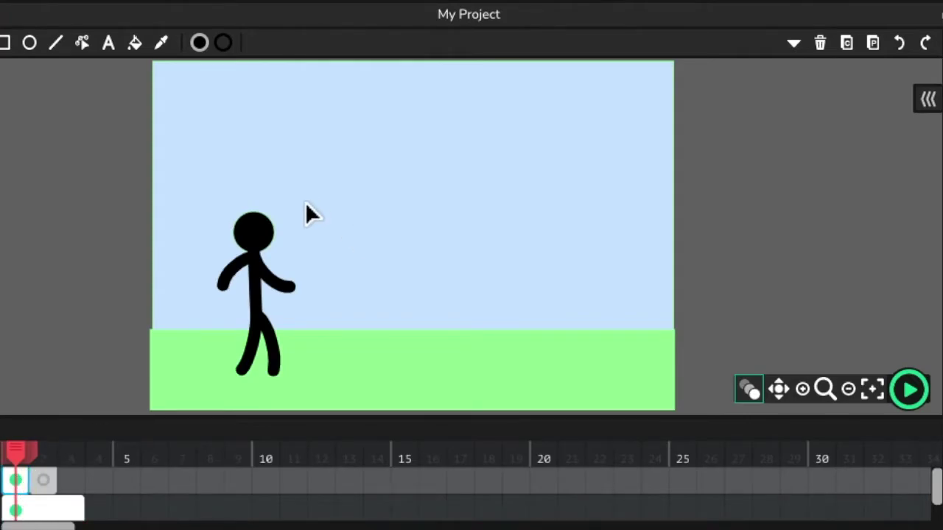
left_click(17, 49)
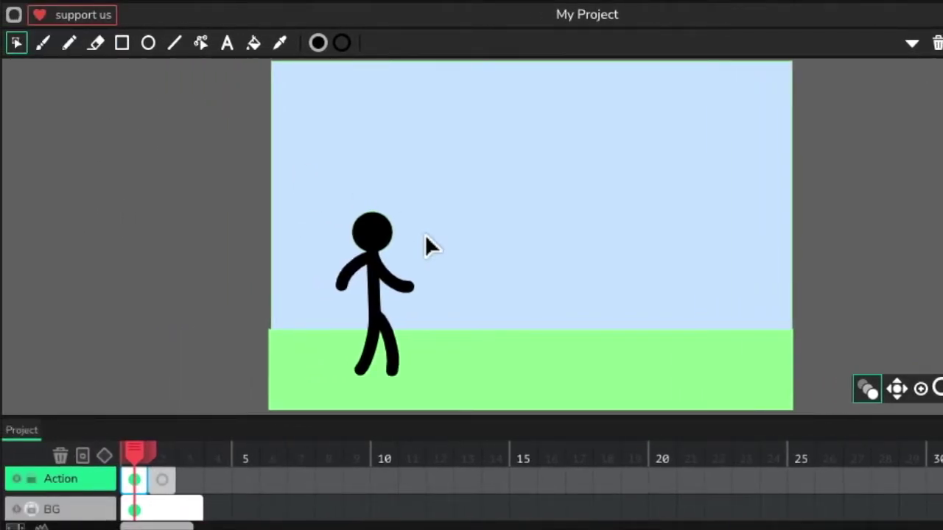
left_click_drag(318, 185, 470, 410)
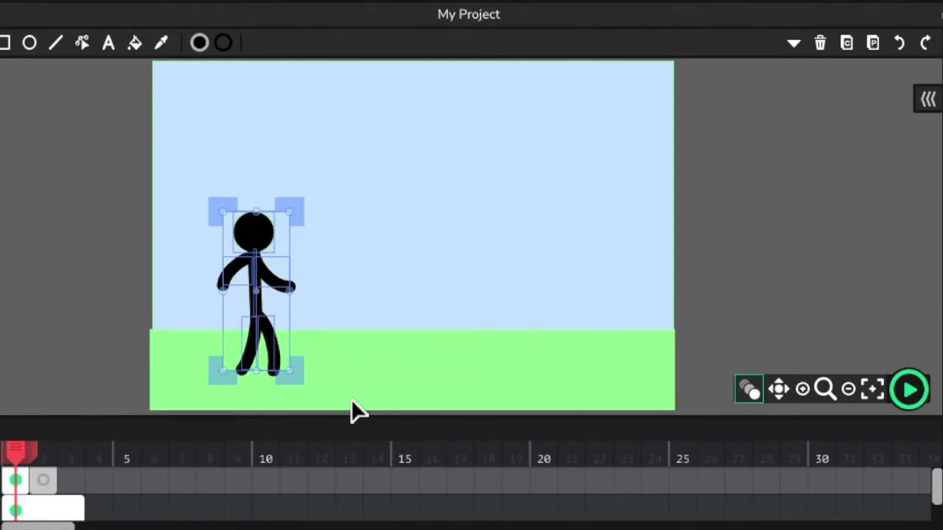
left_click(848, 44)
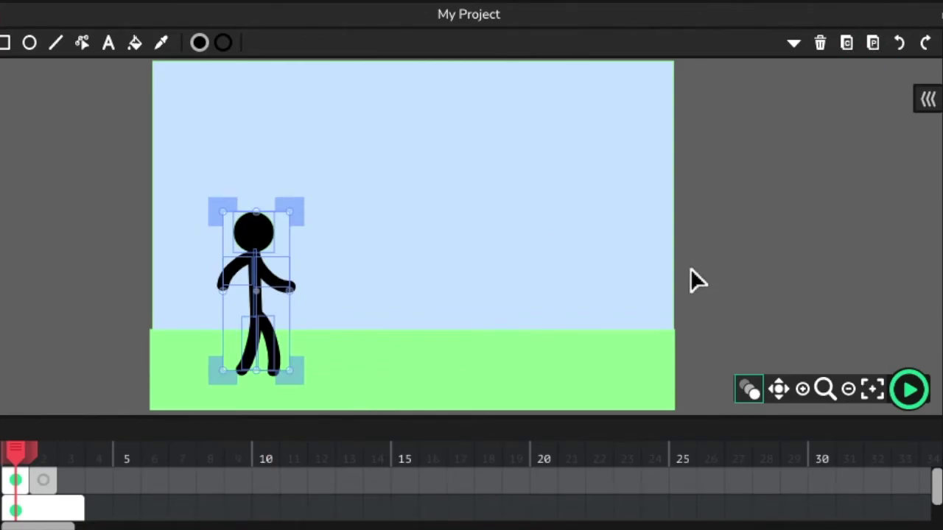
key("ctrl+v")
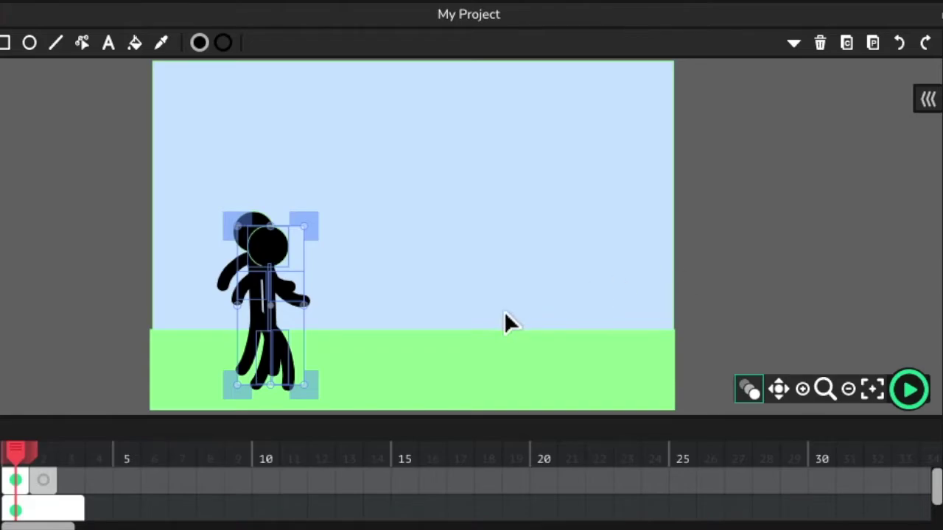
key("ctrl+z")
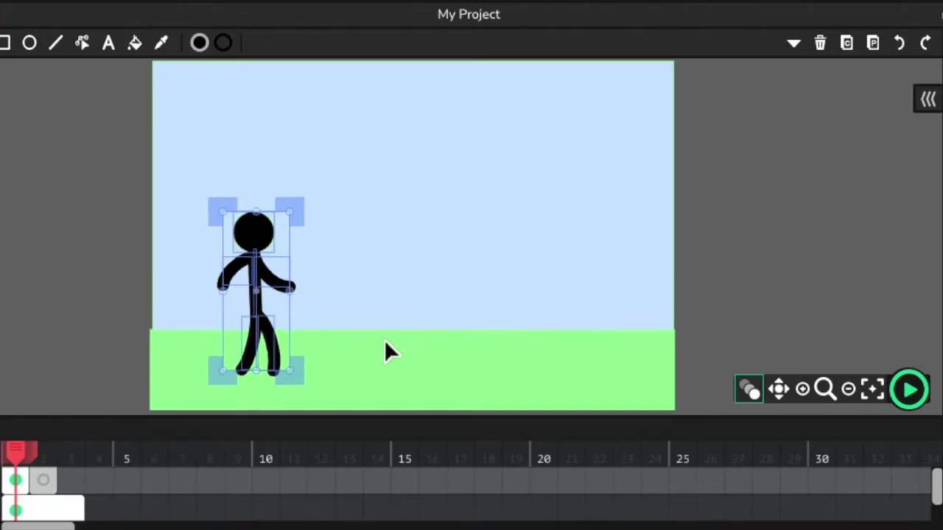
left_click(53, 485)
key("ctrl+v")
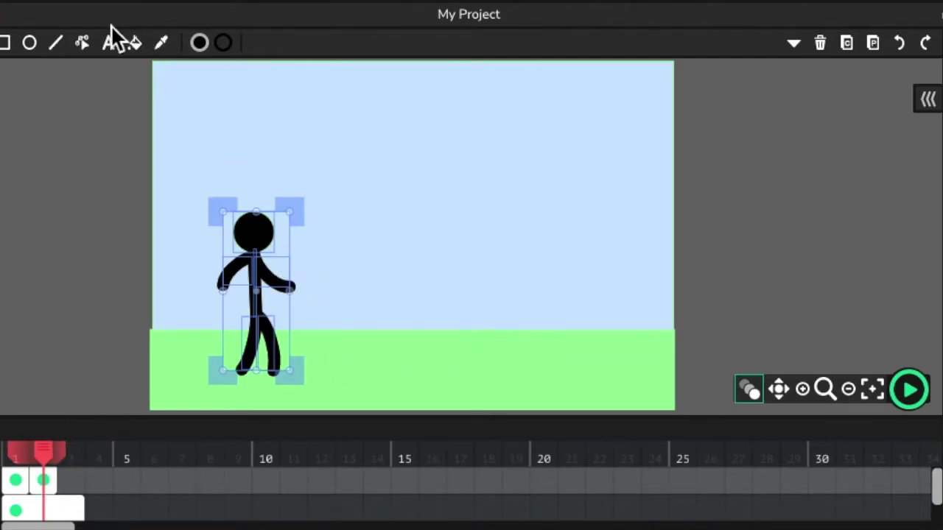
In frame 2, reshape the figure's paths to raise the front arm, bring the back arm inward and move the front leg forward
left_click(98, 50)
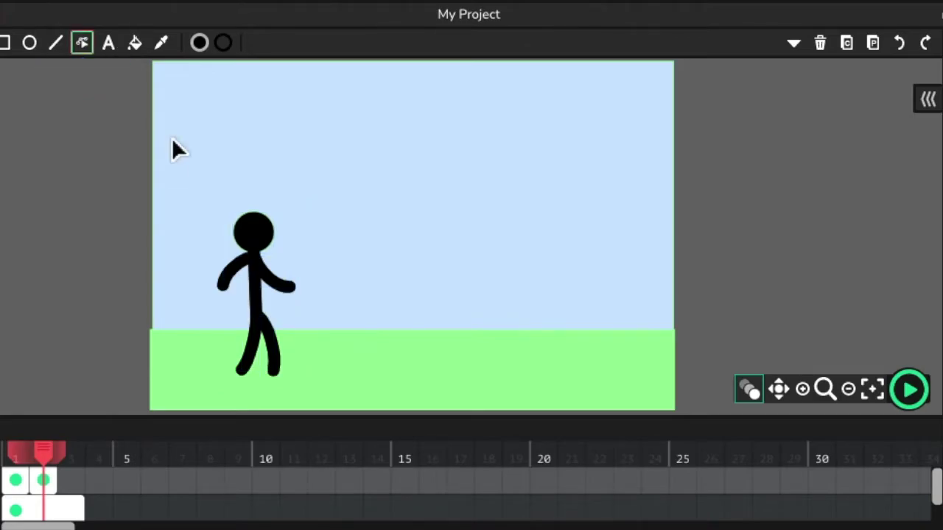
left_click_drag(312, 306, 316, 298)
mouse_move(236, 316)
left_mouse_down()
mouse_move(257, 327)
mouse_move(252, 313)
left_mouse_up()
left_click_drag(300, 379, 264, 393)
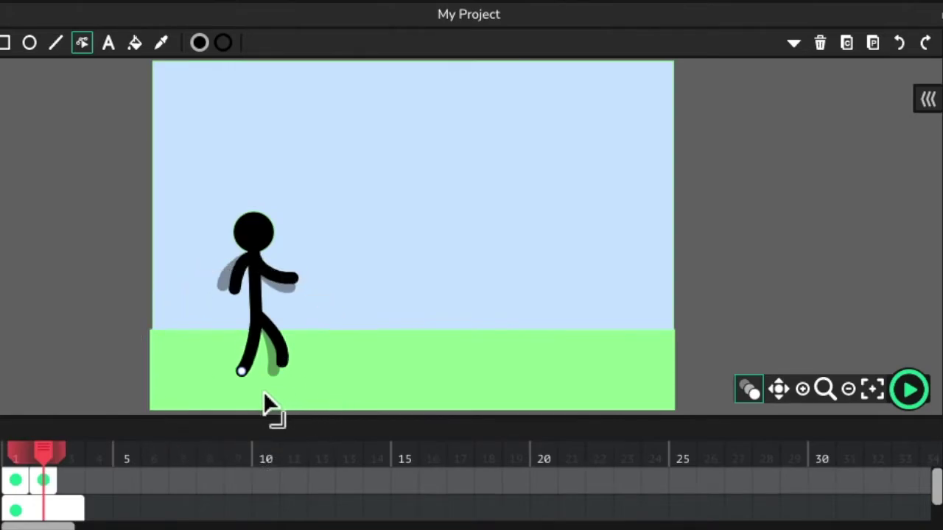
Copy the reposed stick figure from frame 2 and paste it into a new frame 3 of the Action layer
key("Escape")
left_click_drag(199, 199, 349, 403)
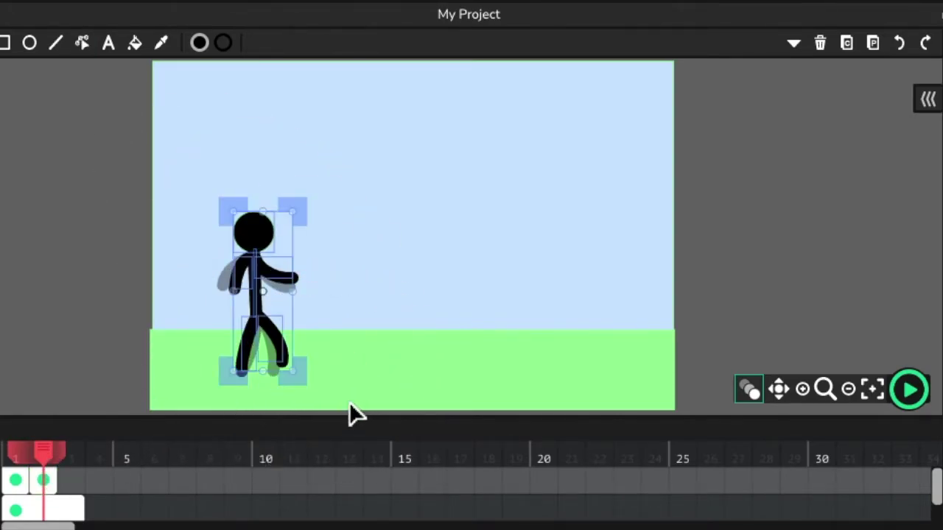
mouse_move(84, 500)
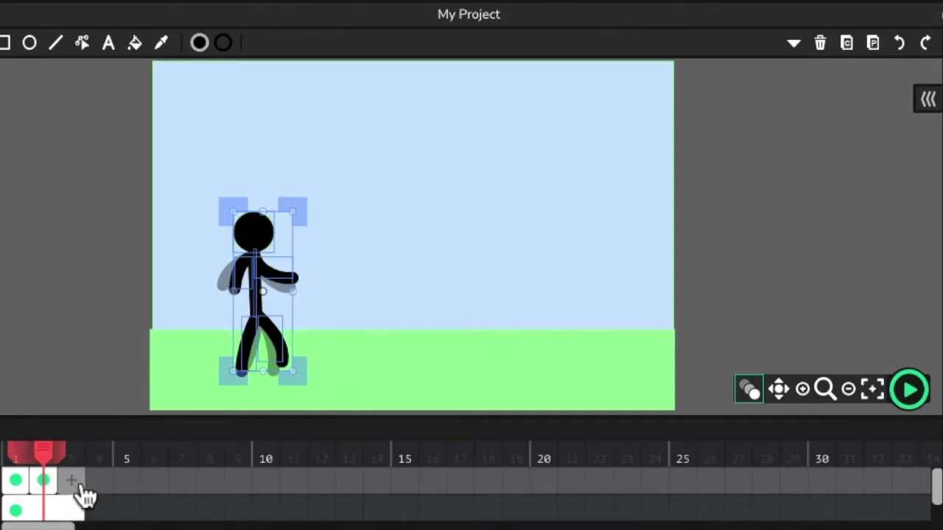
left_click(81, 486)
key("ctrl+v")
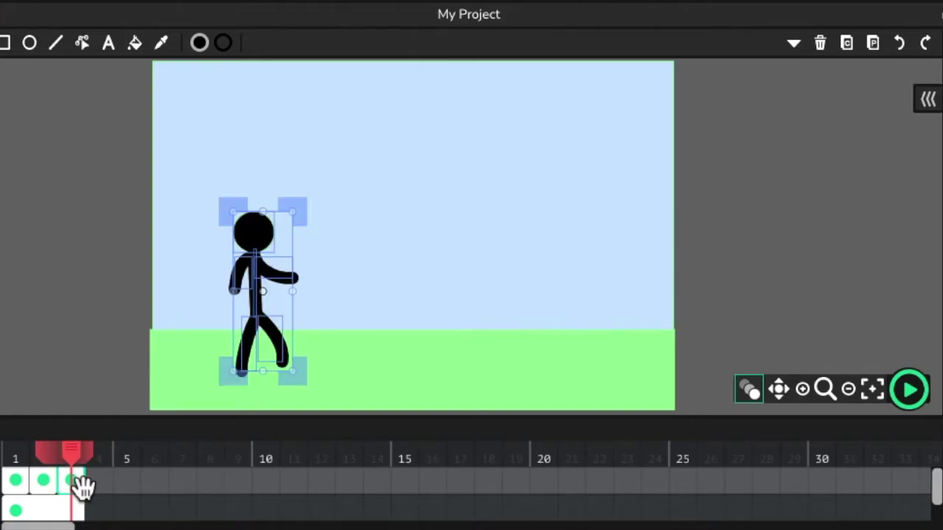
left_click(384, 278)
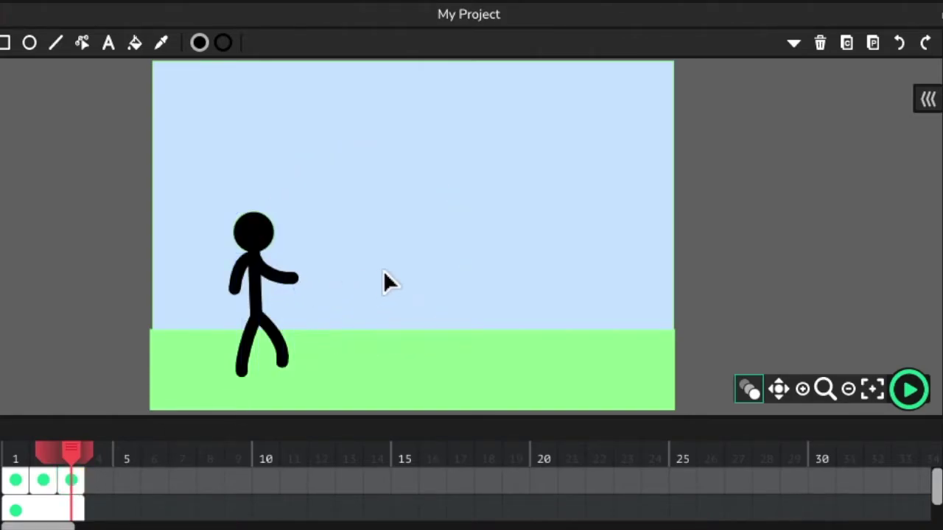
In frame 3, raise the front arm, tuck in the back arm and bend both legs against onion skins back to frame 1, and preview the animation
left_click(91, 47)
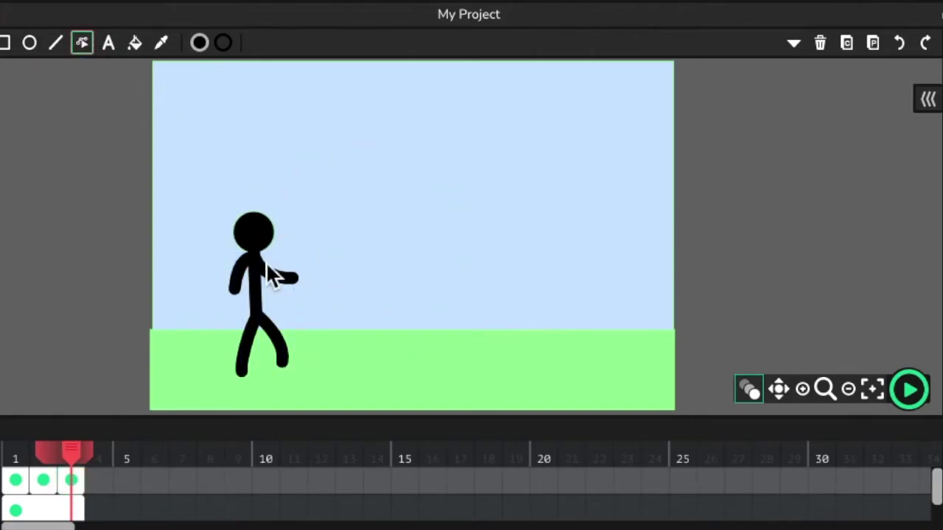
mouse_move(310, 299)
left_mouse_down()
mouse_move(296, 304)
mouse_move(299, 270)
mouse_move(296, 337)
mouse_move(310, 206)
mouse_move(302, 368)
mouse_move(310, 193)
mouse_move(298, 363)
mouse_move(311, 259)
mouse_move(296, 285)
mouse_move(297, 271)
mouse_move(318, 246)
mouse_move(318, 326)
mouse_move(315, 272)
mouse_move(412, 118)
mouse_move(392, 286)
mouse_move(437, 347)
mouse_move(518, 330)
mouse_move(305, 282)
mouse_move(314, 269)
mouse_move(322, 299)
left_mouse_up()
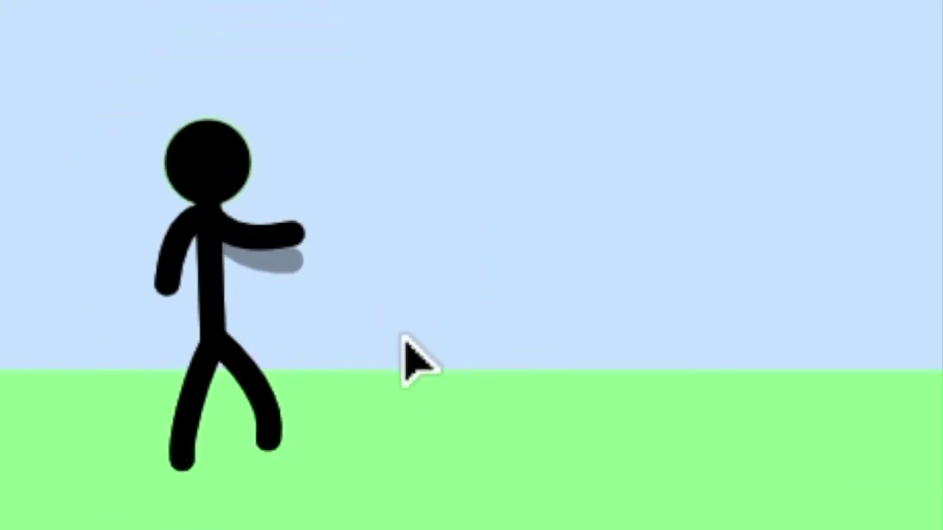
mouse_move(202, 319)
left_mouse_down()
mouse_move(221, 335)
mouse_move(229, 307)
mouse_move(210, 308)
mouse_move(212, 336)
left_mouse_up()
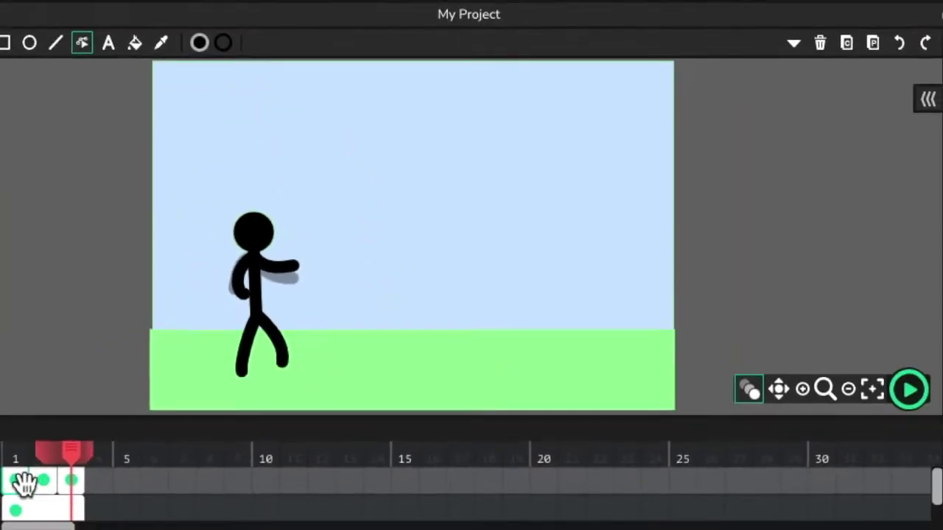
left_click_drag(44, 451, 14, 477)
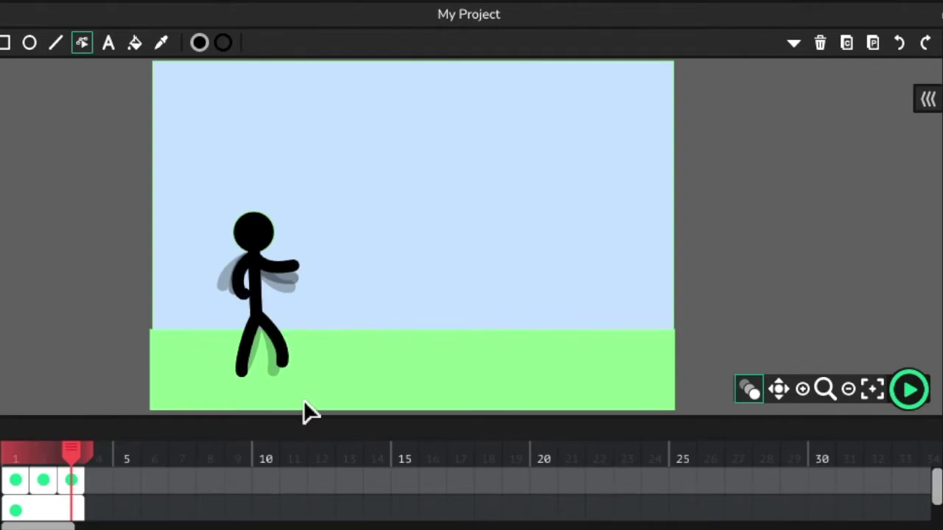
mouse_move(302, 381)
left_mouse_down()
mouse_move(307, 373)
mouse_move(255, 383)
mouse_move(263, 378)
mouse_move(256, 368)
left_mouse_up()
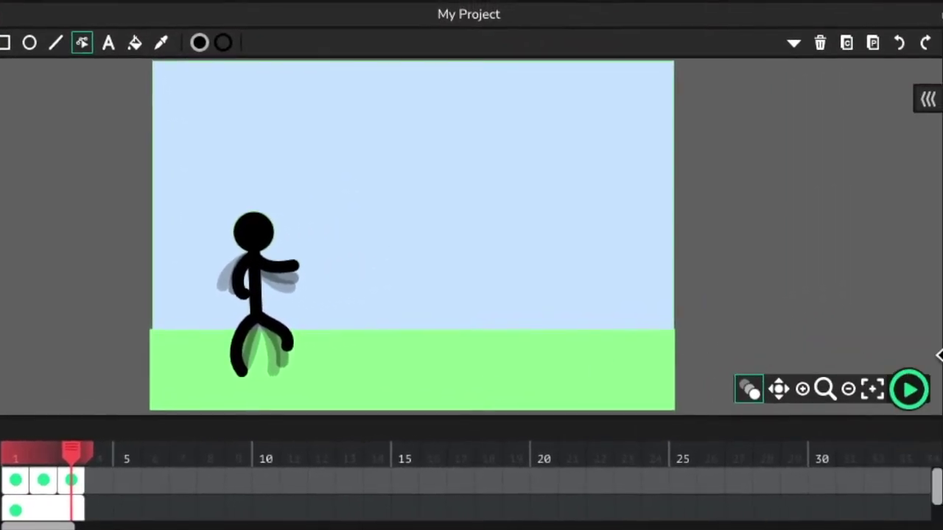
left_click(910, 391)
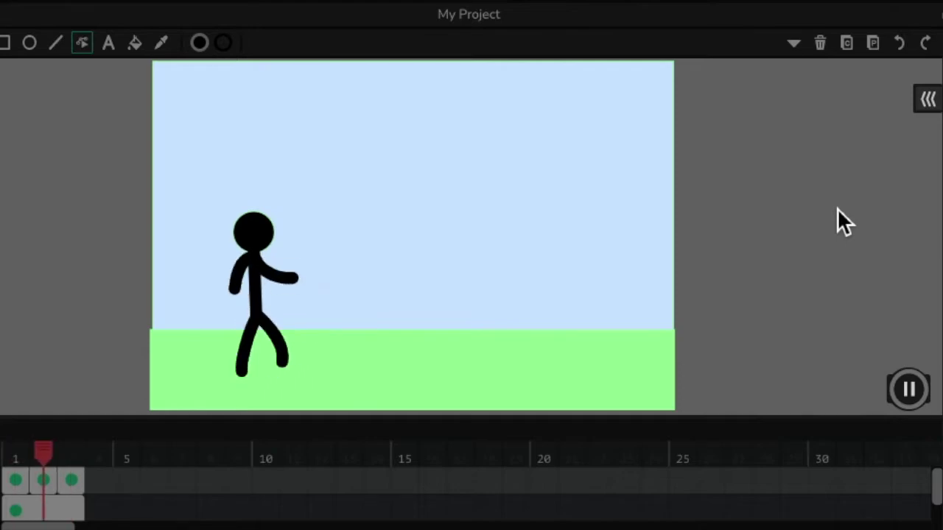
left_click(912, 394)
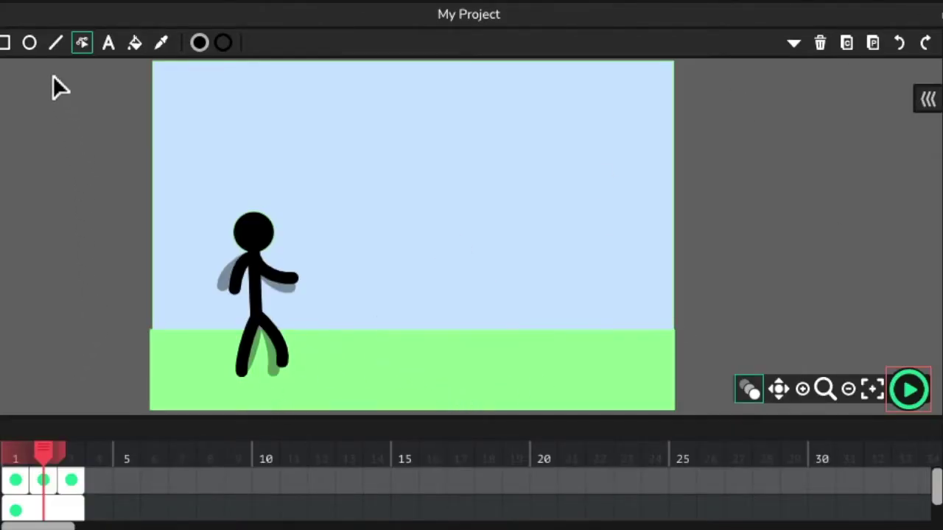
Draw a dark orange ball with a black outline of width 2 beside the figure's head using the Ellipse tool
left_click(31, 45)
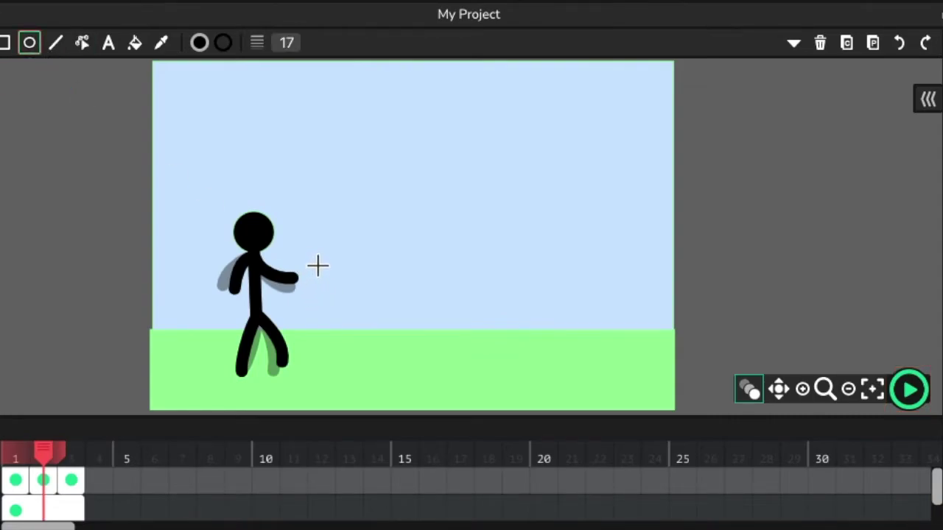
left_click(211, 43)
left_click(165, 159)
left_click(264, 75)
left_click(286, 42)
left_click_drag(260, 70, 248, 71)
mouse_move(295, 237)
left_mouse_down()
mouse_move(319, 191)
mouse_move(337, 213)
mouse_move(345, 204)
left_mouse_up()
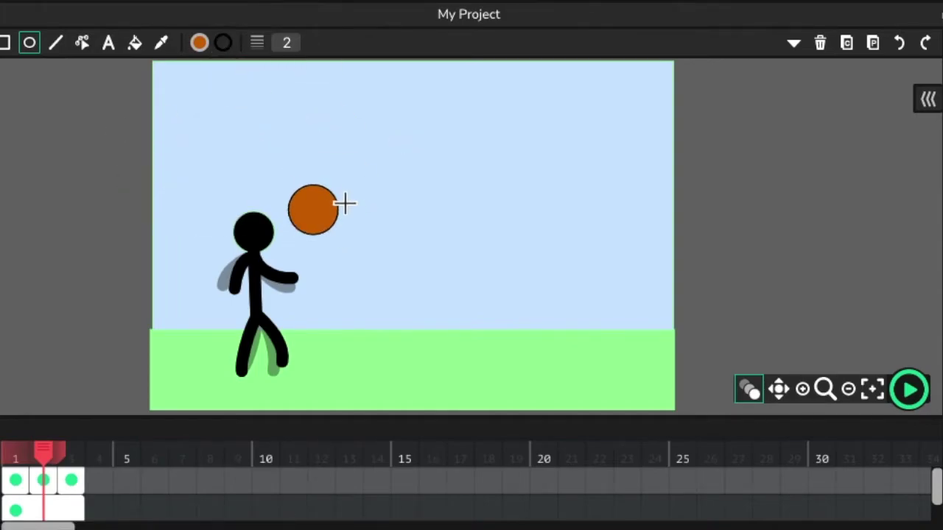
Move the ball to the figure's front hand, cut it from frame 2 and paste it at the front hand in frame 1
left_click_drag(332, 277, 324, 326)
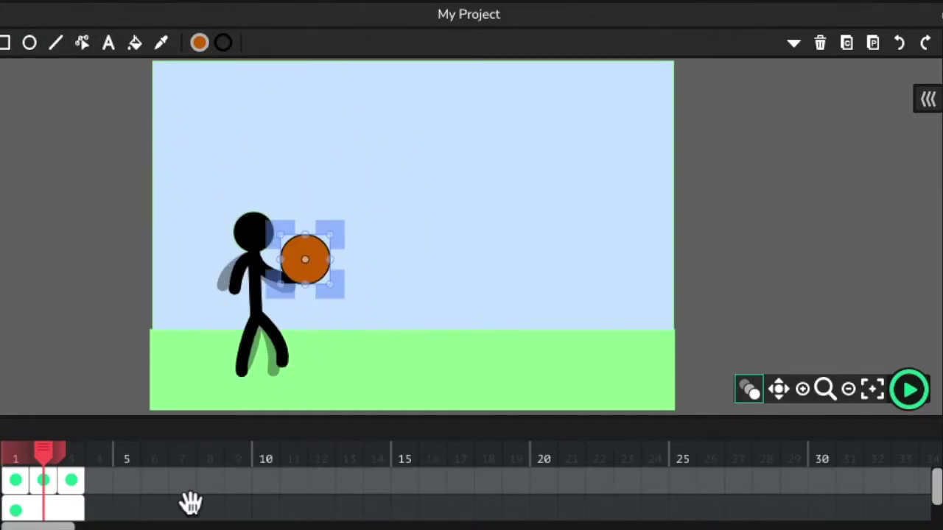
key("Delete")
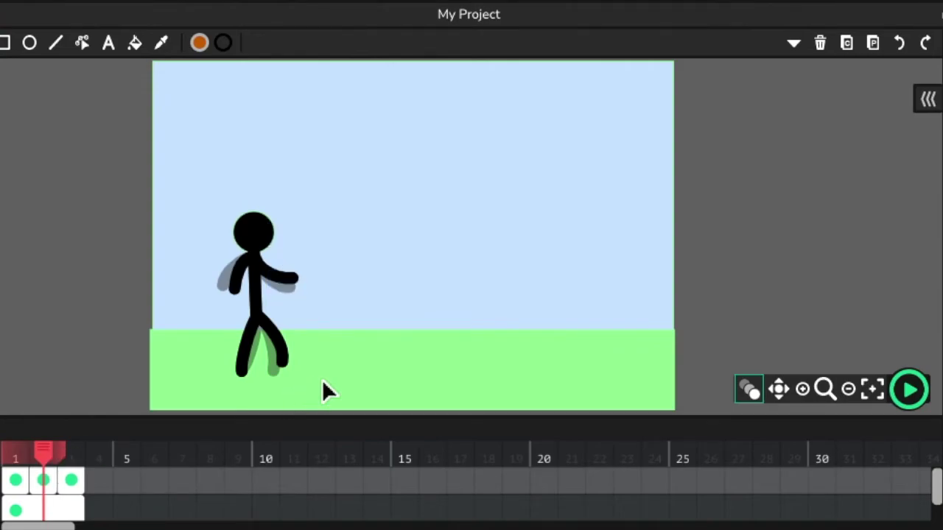
left_click(18, 486)
key("ctrl+v")
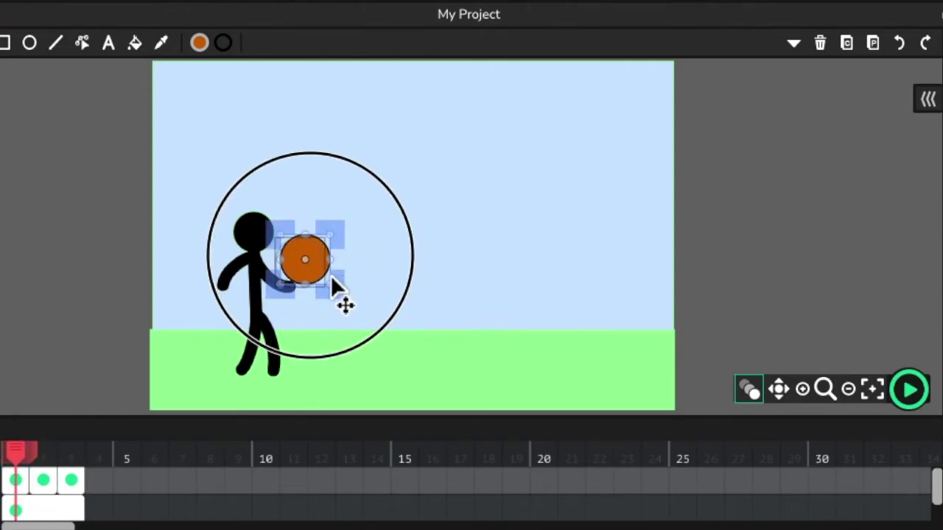
Paste the ball at the front hand in frames 2 and 3, raising it along with the hand, and preview the animation
left_click(47, 486)
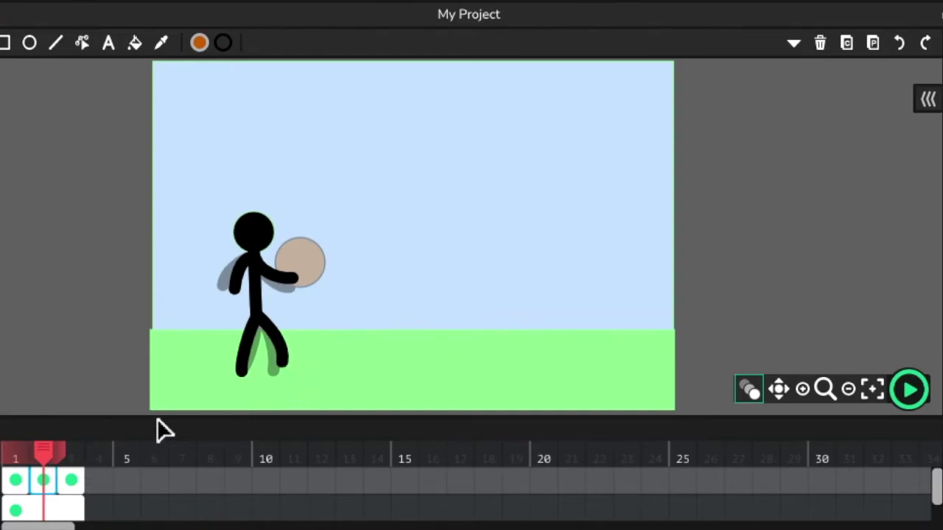
key("ctrl+v")
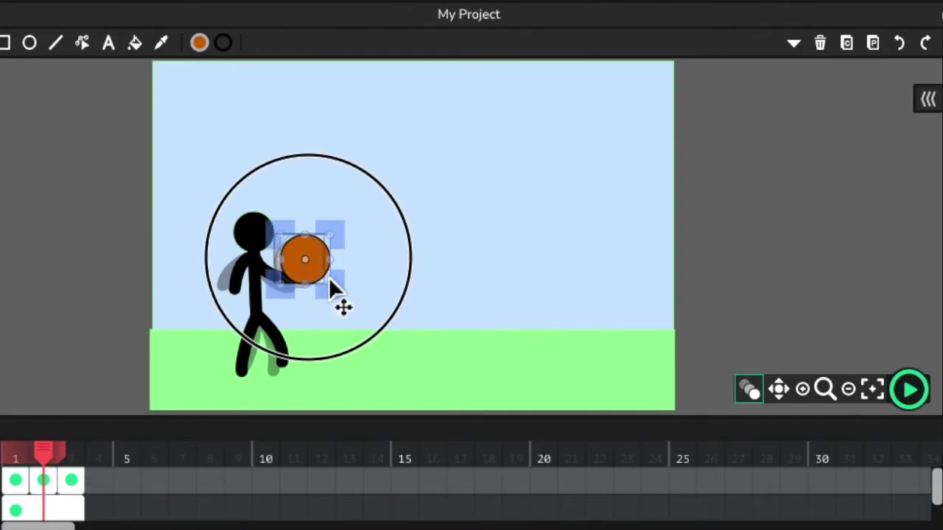
left_click(72, 481)
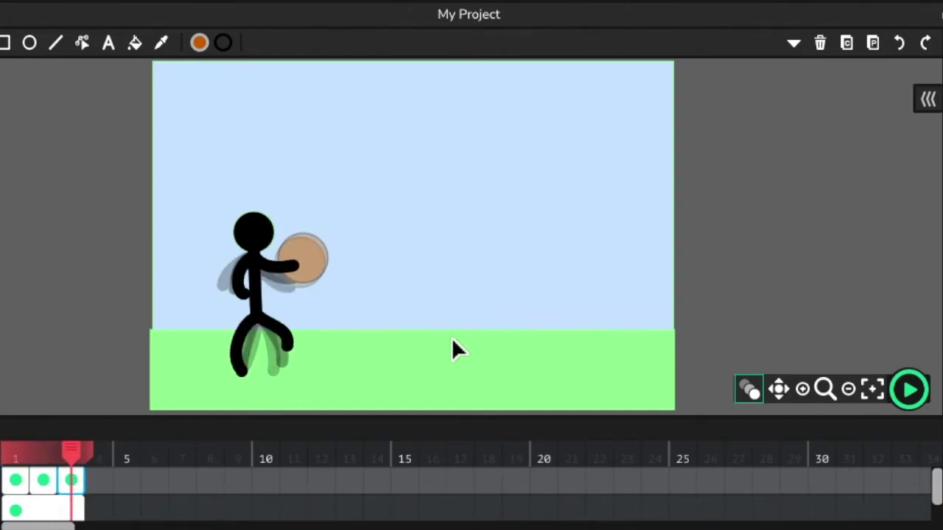
key("ctrl+v")
left_click_drag(337, 273, 337, 258)
left_click(433, 262)
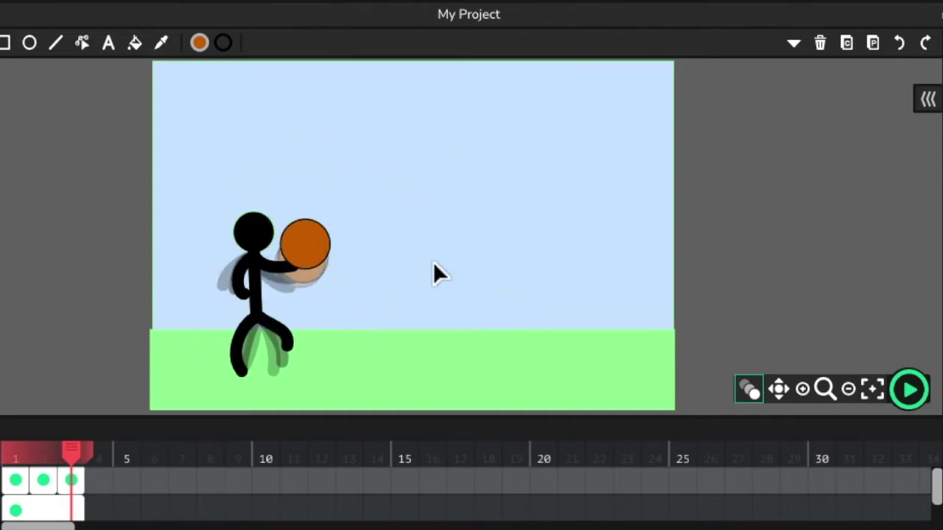
left_click(926, 403)
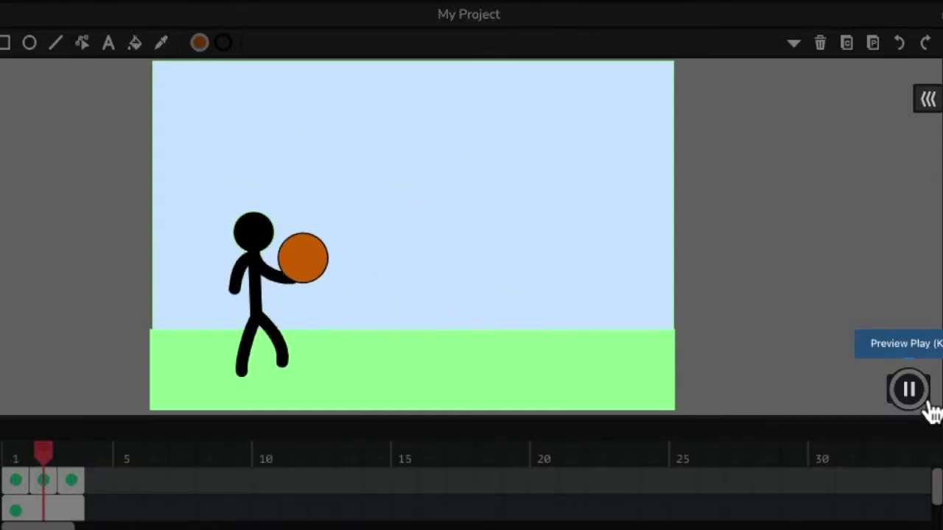
left_click(927, 404)
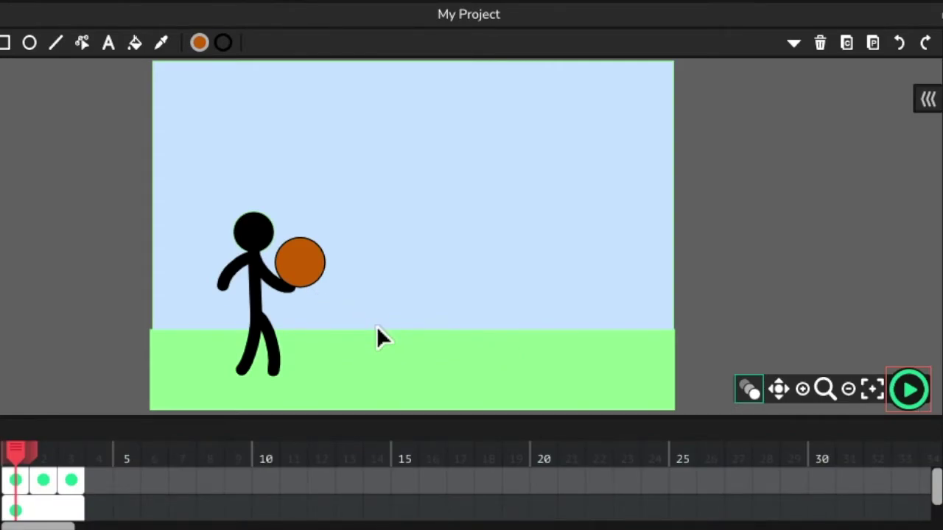
Extend the BG layer's grass-and-sky frame to frame 19 on the timeline
left_click(325, 276)
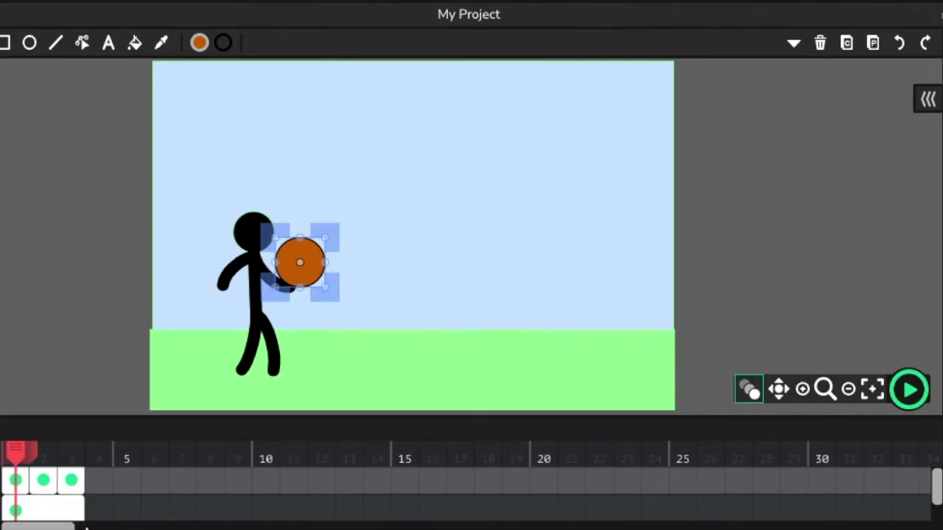
left_click_drag(88, 519, 527, 498)
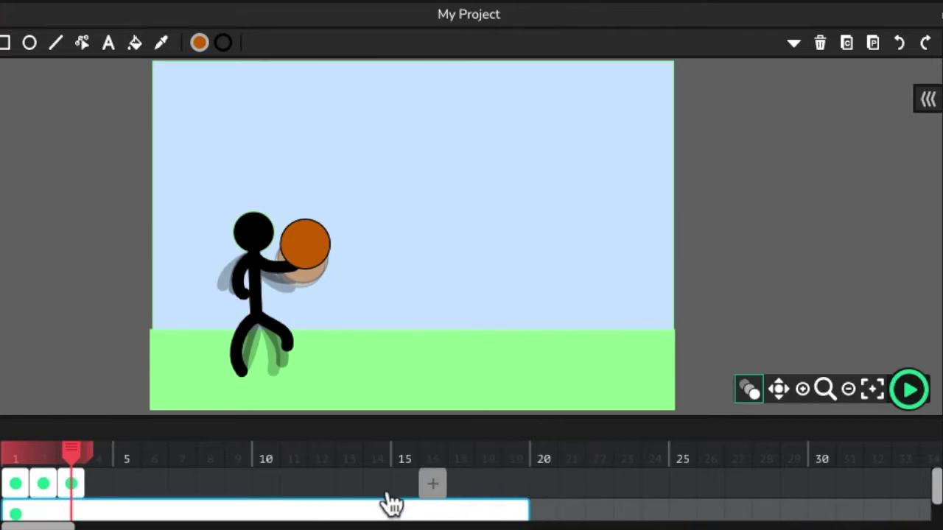
Copy the stick figure and ball from frame 3 and paste them in place in a new frame 4 of the Action layer
scroll(317, 503, "down", 1)
scroll(317, 503, "up", 1)
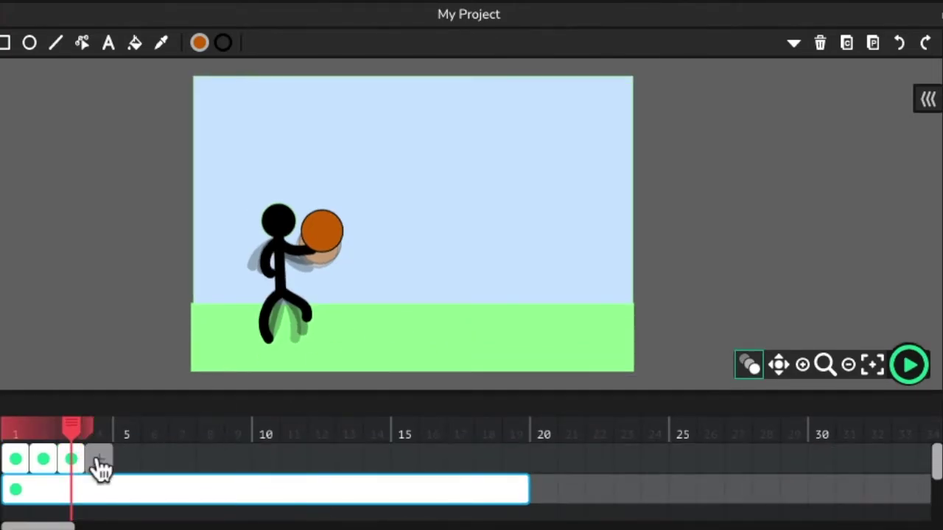
left_click(289, 297)
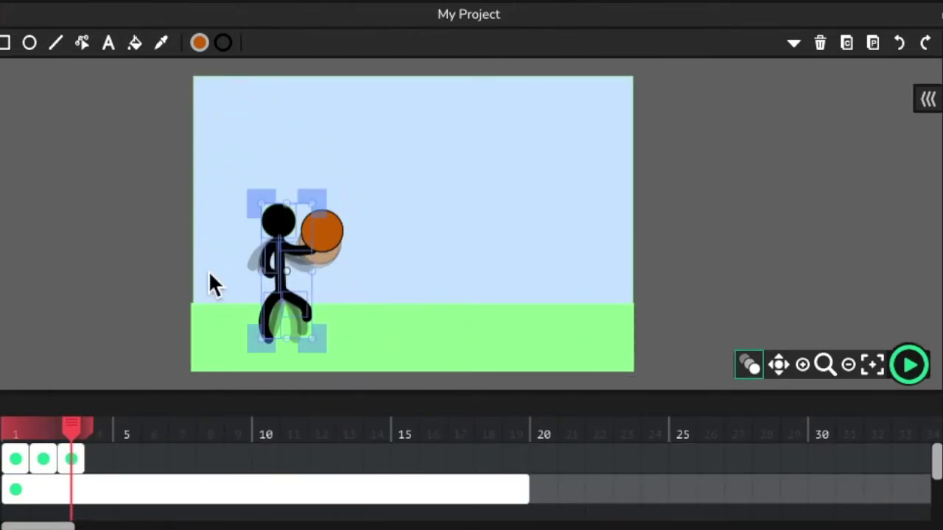
left_click(238, 220)
left_click(328, 290)
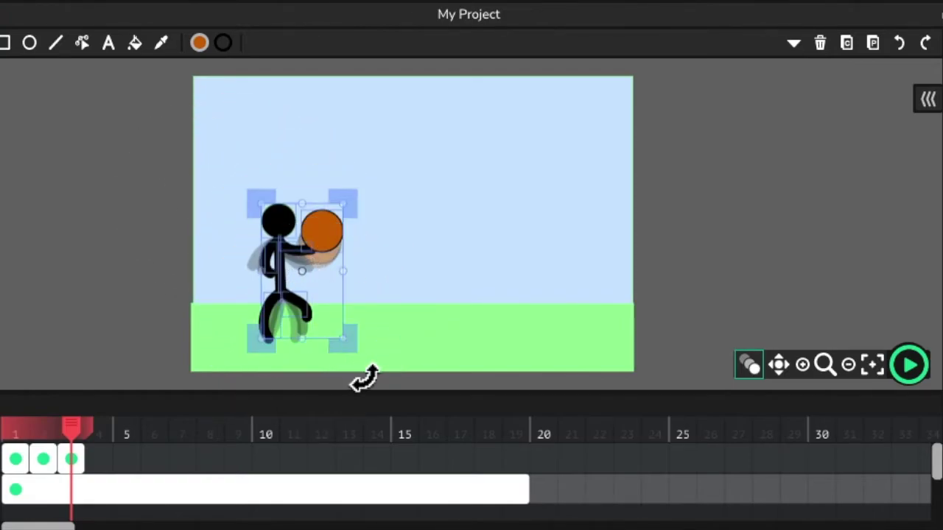
left_click(103, 460)
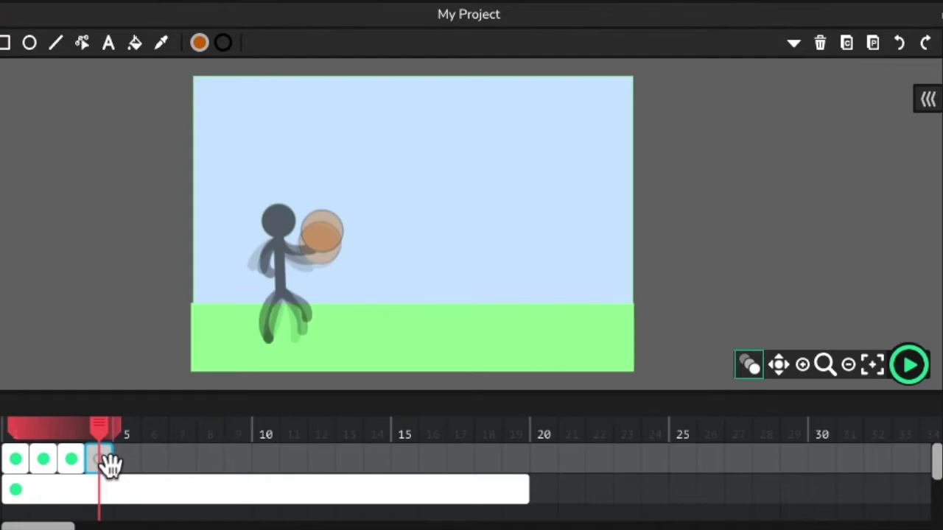
key("ctrl+v")
Paste the figure and ball into Action-layer frames 5 to 13, and shorten the BG layer's frame to end at frame 13
left_click(185, 460)
key("ctrl+v")
left_click(245, 462)
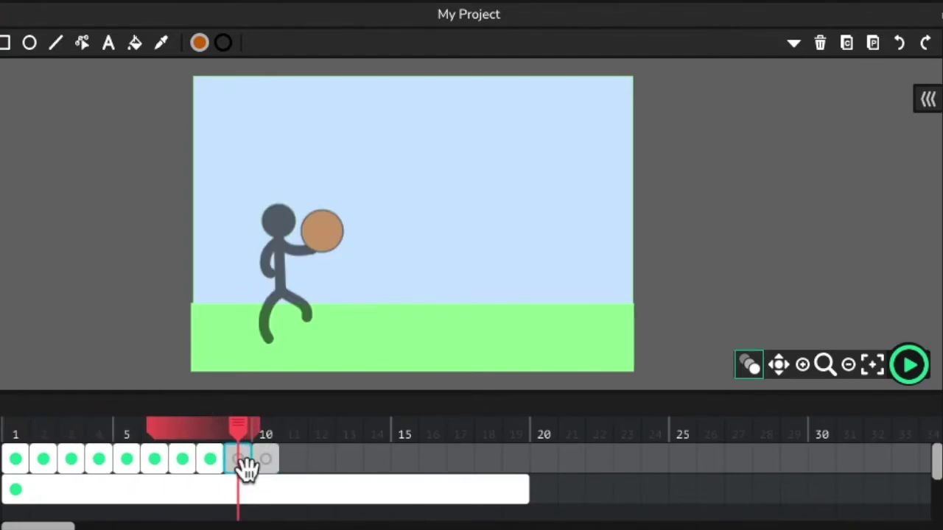
key("ctrl+v")
left_click(351, 460)
key("ctrl+v")
left_click(501, 436)
In frame 4, raise the ball slightly above the figure's front hand and nudge it forward
left_click_drag(158, 448, 99, 466)
left_click(353, 237)
key("Up")
key("Up")
key("Up")
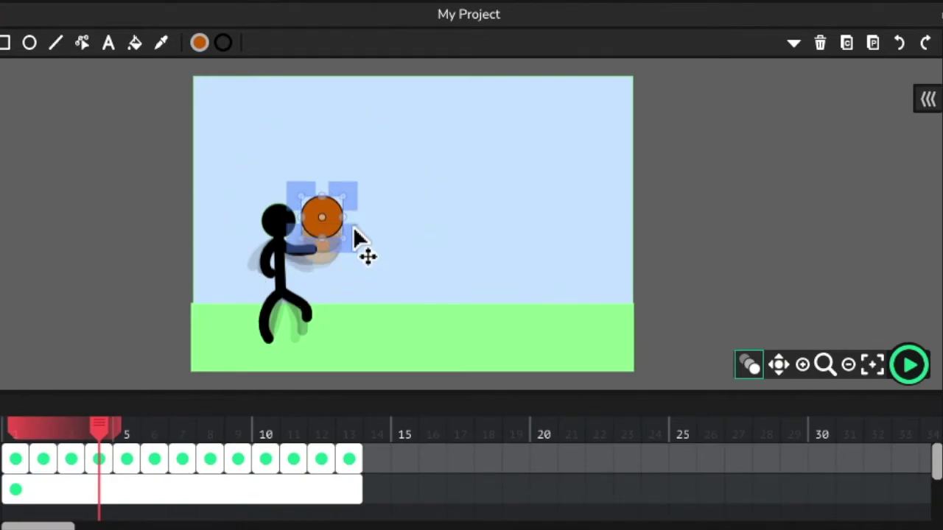
left_click_drag(353, 230, 357, 228)
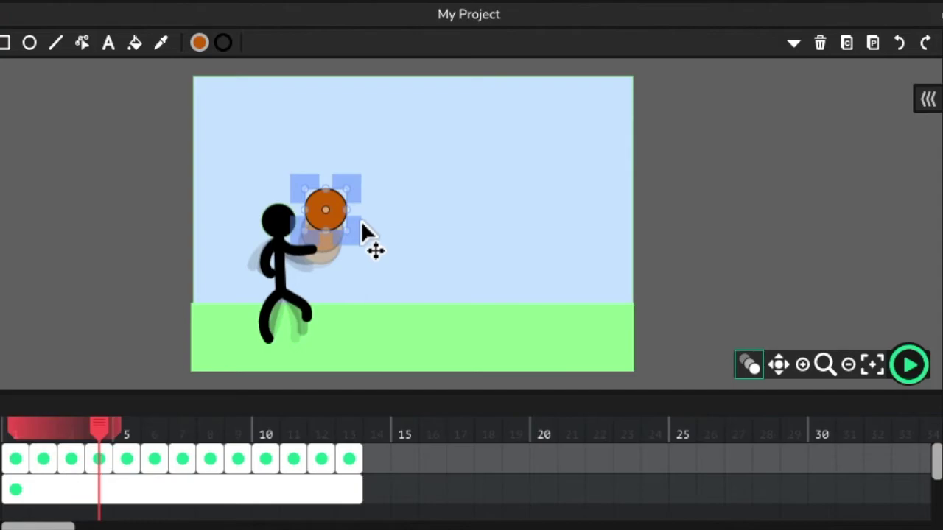
left_click_drag(472, 278, 471, 276)
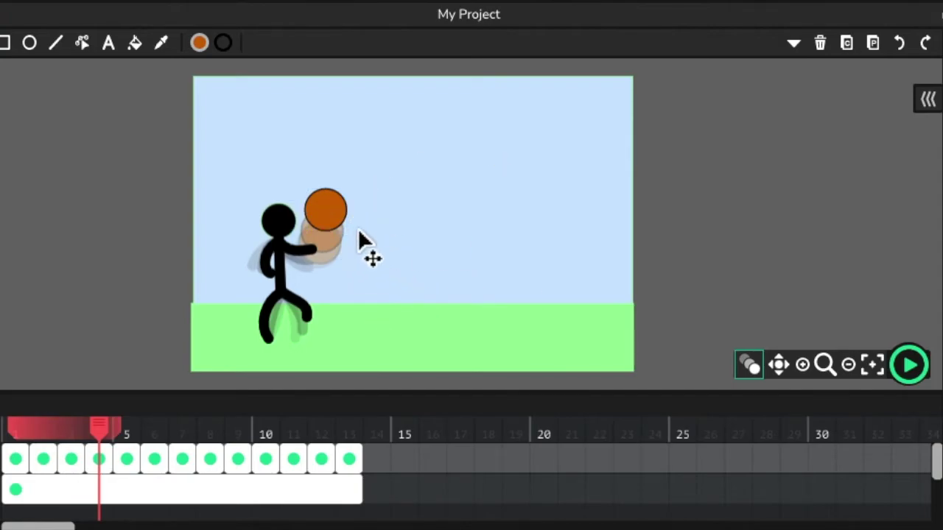
Move the ball progressively up and forward in frames 5 to 8 to form a closely spaced rising path
left_click(127, 459)
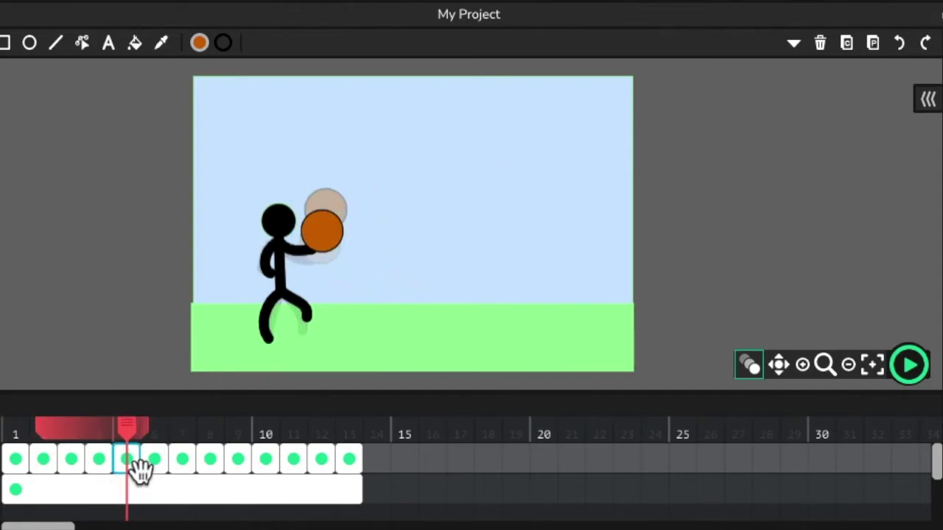
left_click_drag(326, 233, 359, 213)
key("Right")
left_click_drag(340, 249, 371, 190)
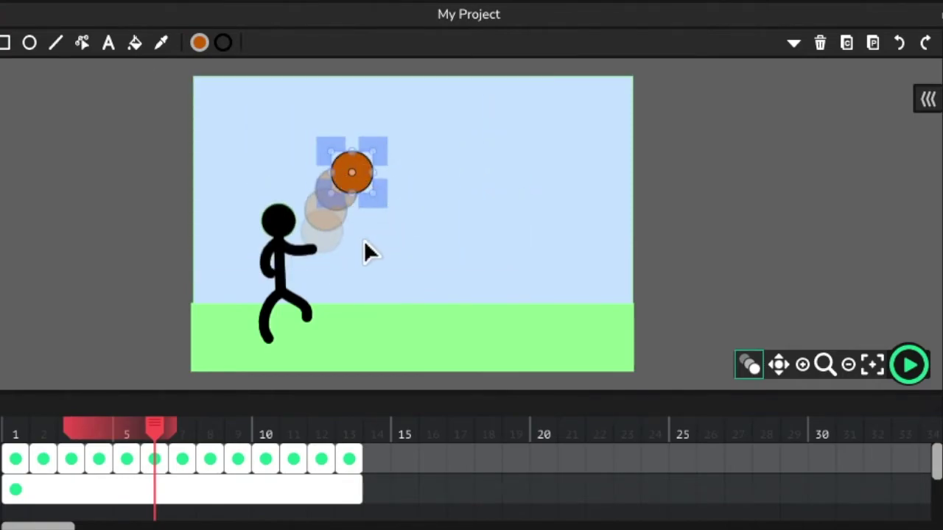
left_click(184, 471)
left_click_drag(335, 241, 383, 169)
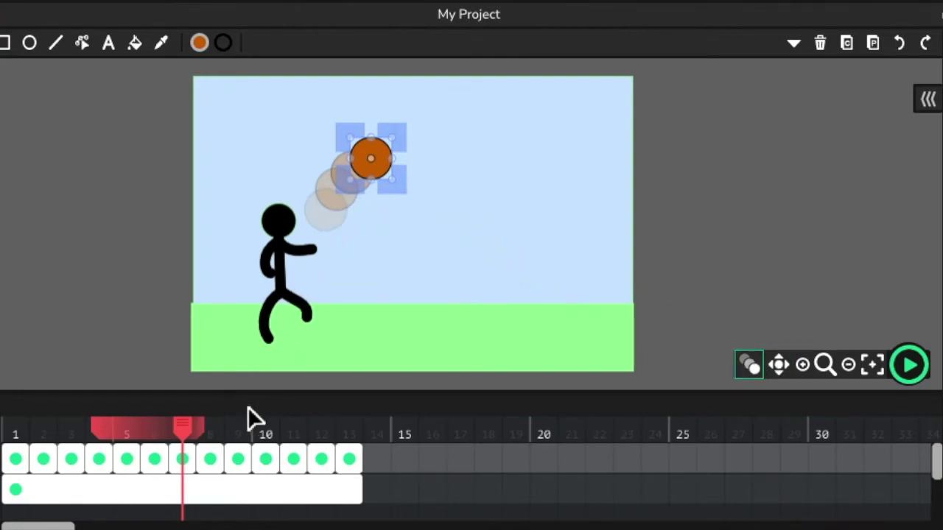
left_click(221, 464)
left_click_drag(351, 252, 418, 162)
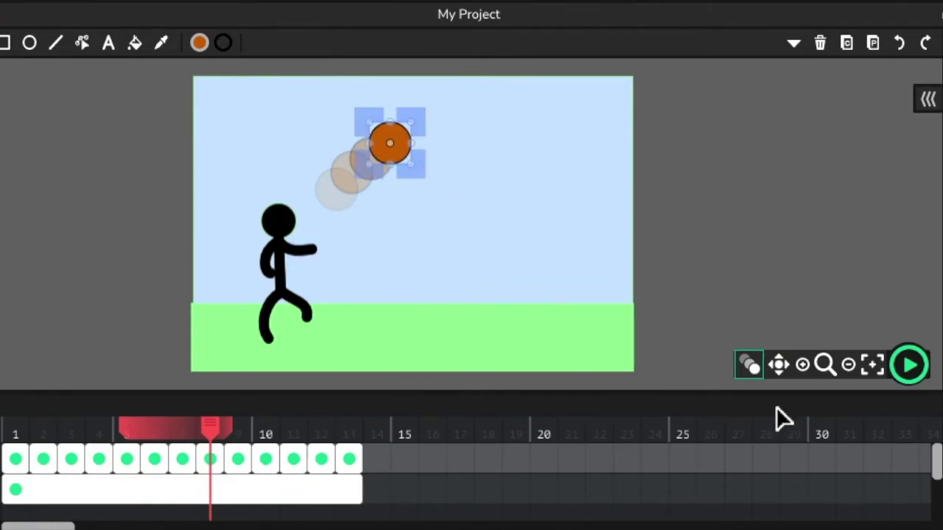
Continue the ball's arc over its peak in frames 9 to 13, starting its descent, and preview the throw
left_click_drag(151, 435, 55, 449)
left_click(269, 460)
left_click(293, 459)
left_click_drag(366, 267, 486, 140)
key("Right")
left_click_drag(347, 257, 548, 157)
key("Right")
key("Right")
key("Right")
key("Right")
key("Left")
key("Left")
key("Left")
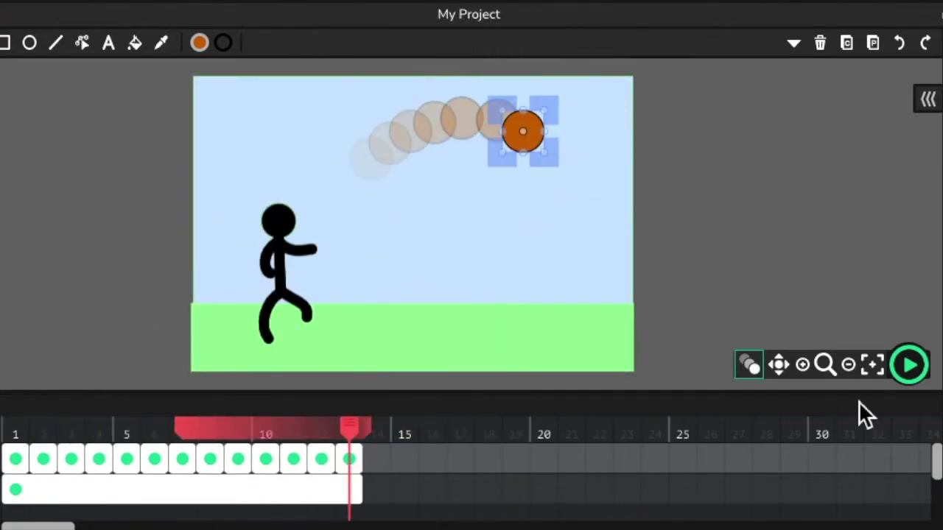
left_click(910, 368)
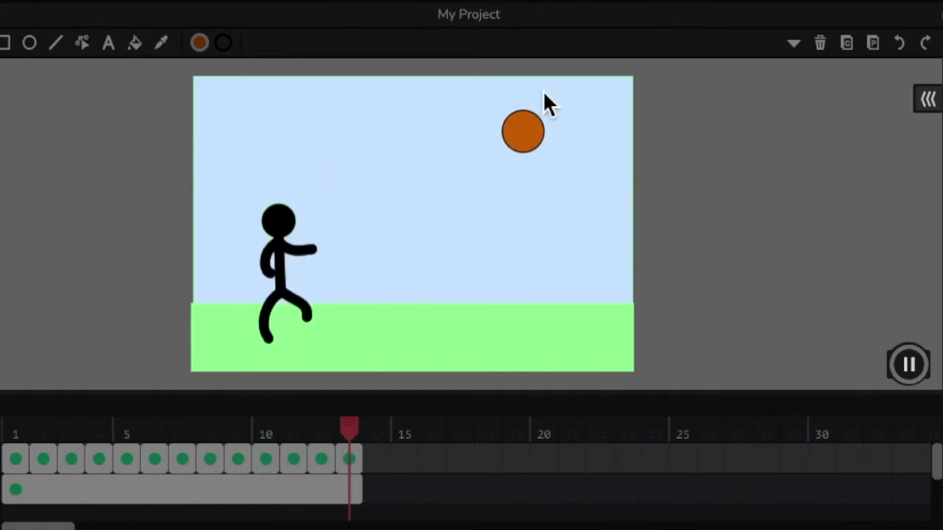
left_click(927, 377)
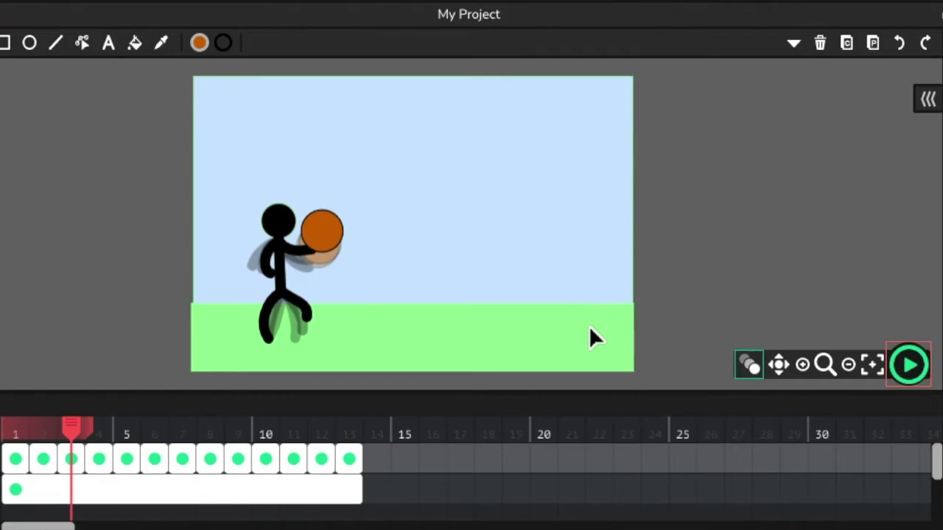
Reposition the ball in frames 4 and 5 with wider spacing so it leaves the hand faster
left_click_drag(72, 430, 105, 457)
left_click_drag(324, 212, 339, 188)
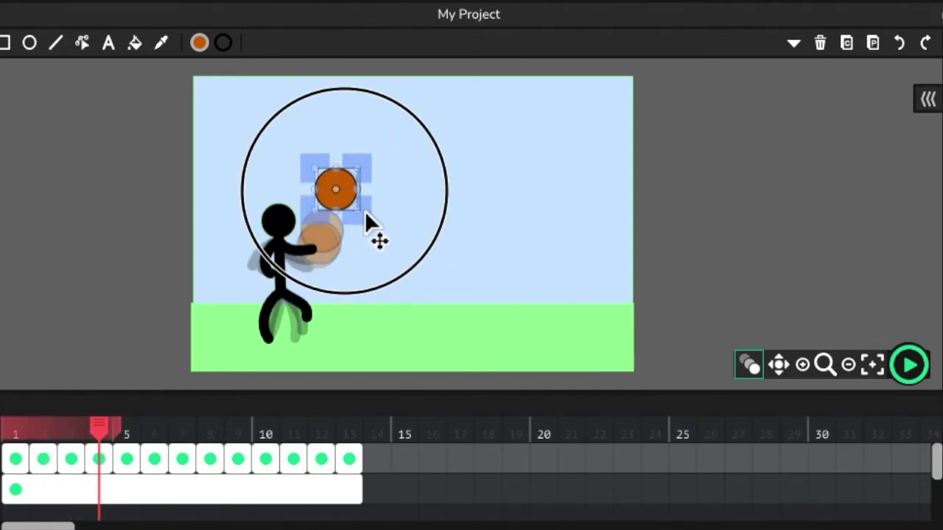
left_click(129, 459)
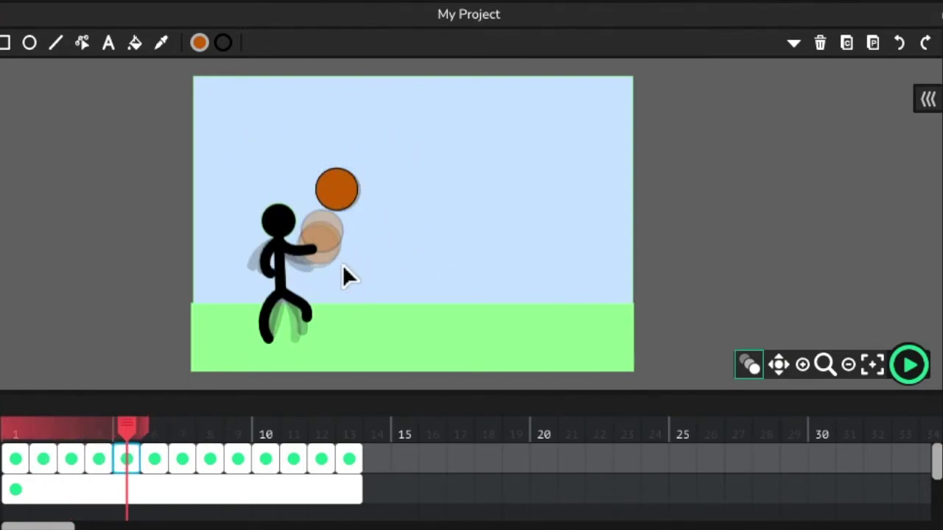
left_click(336, 189)
left_click_drag(393, 181, 391, 184)
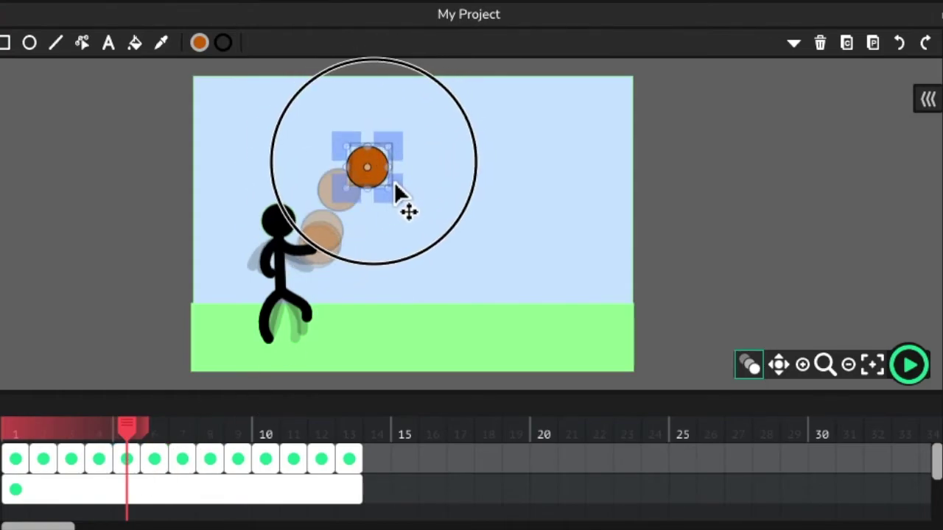
Space the ball widely along a descending arc in frames 6 to 12, place it off the canvas in frame 13, and preview
left_click(154, 459)
left_click(210, 458)
left_click_drag(417, 174, 631, 216)
left_click(266, 459)
left_click(293, 459)
left_click(322, 459)
left_click(350, 459)
left_click_drag(522, 131, 754, 158)
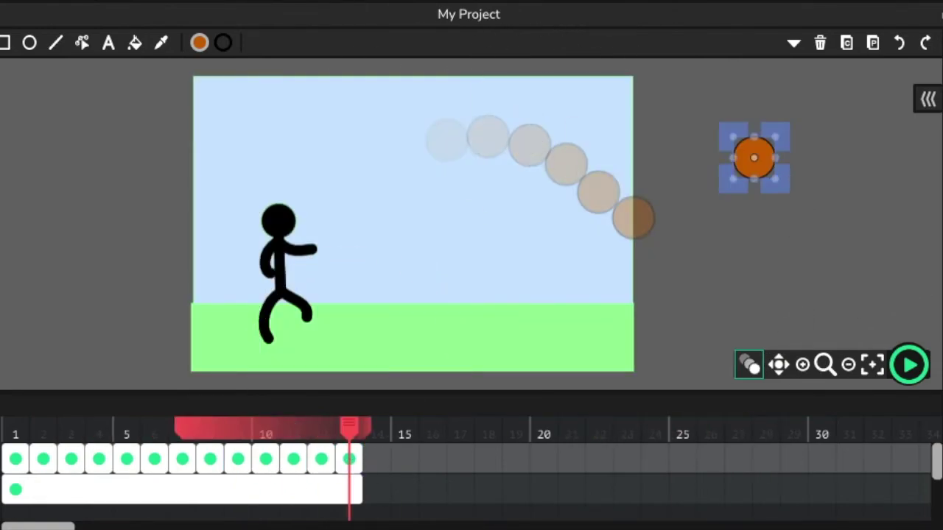
left_click(921, 381)
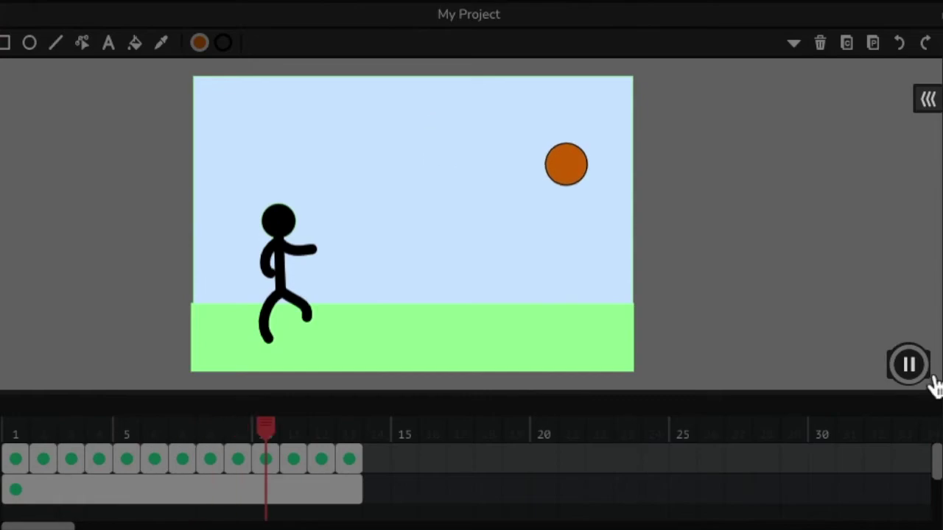
left_click(908, 365)
Set the project's framerate to 24 FPS and preview the animation at the new speed
left_click(923, 15)
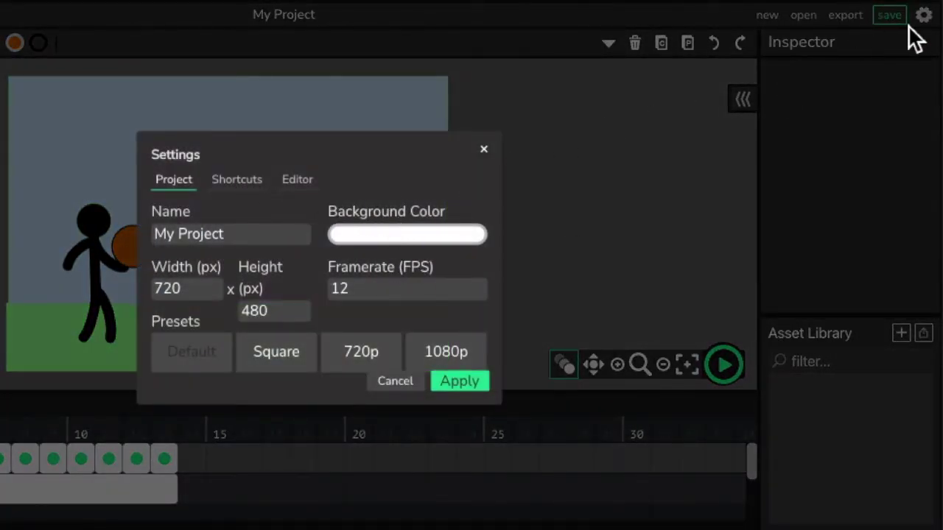
left_click(368, 290)
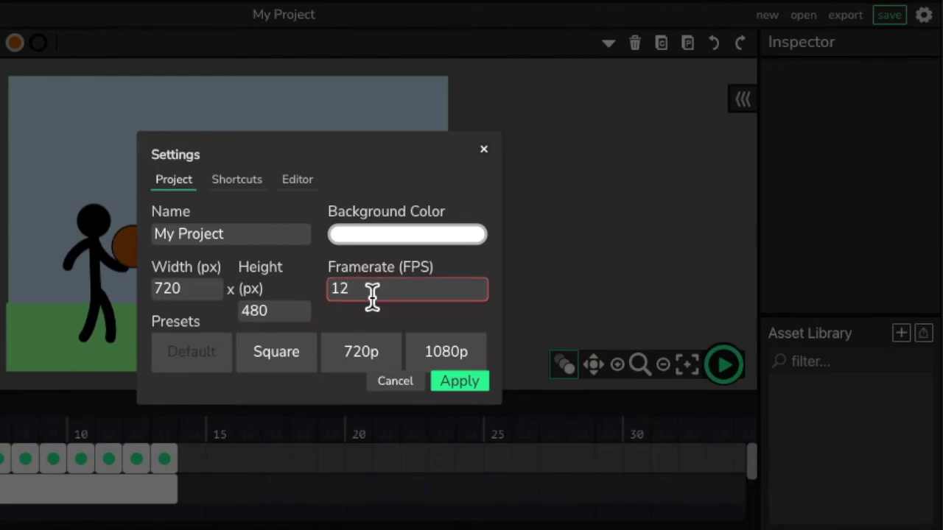
type("24")
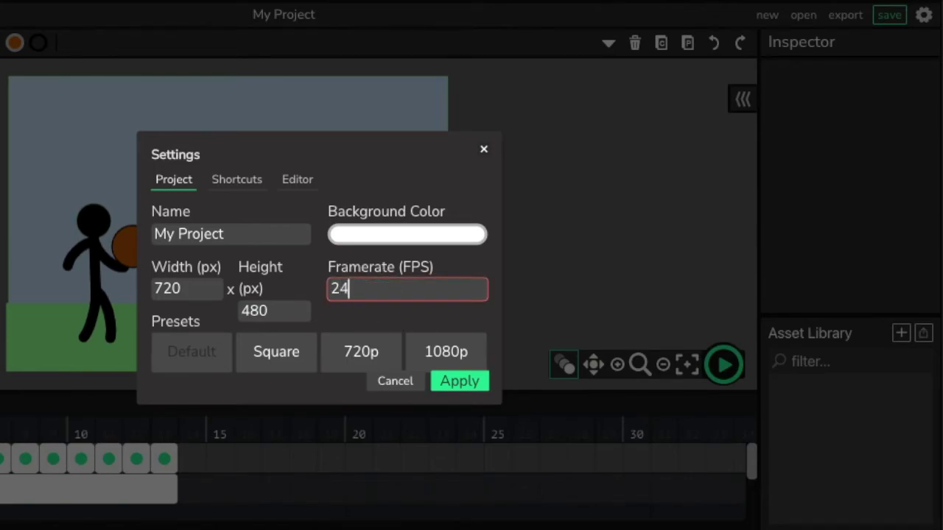
left_click(473, 385)
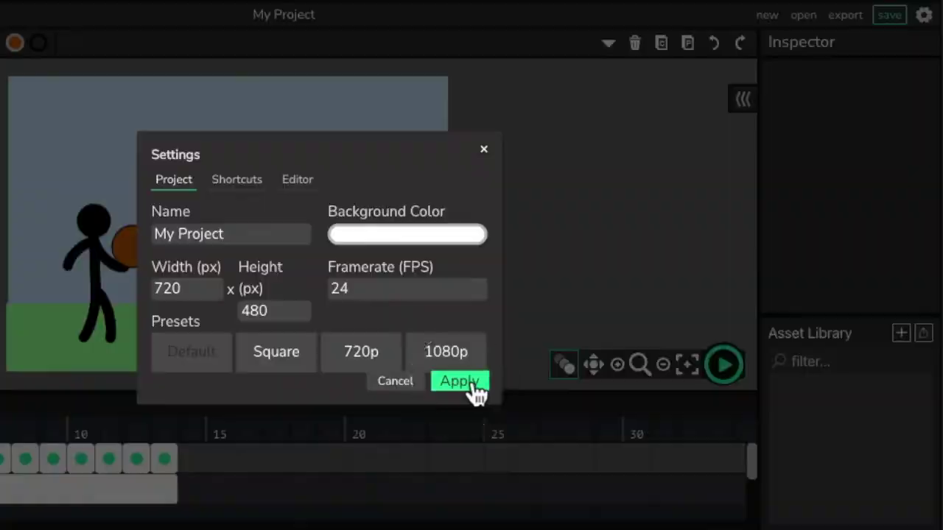
left_click(788, 365)
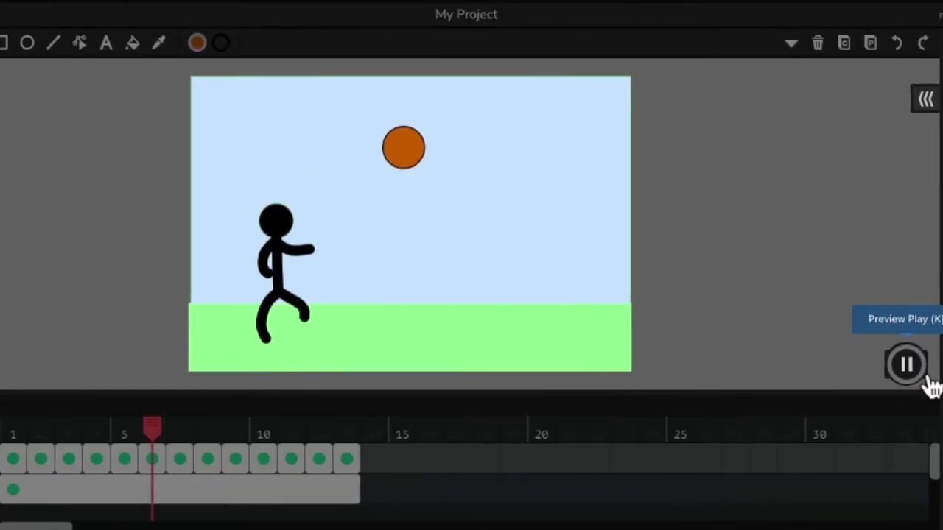
left_click(921, 372)
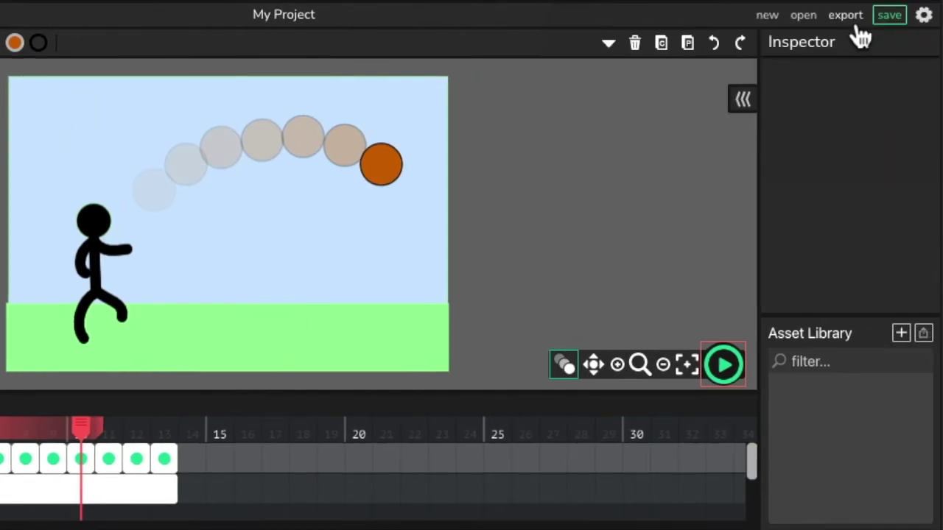
Export the animation as an animated GIF named ball3
left_click(849, 17)
left_click(211, 195)
triple_click(211, 196)
type("balk")
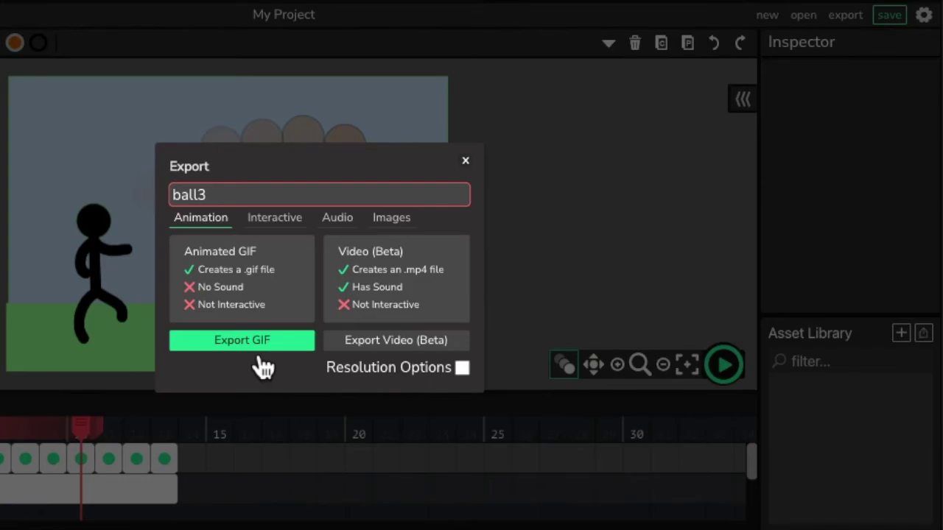
left_click(270, 361)
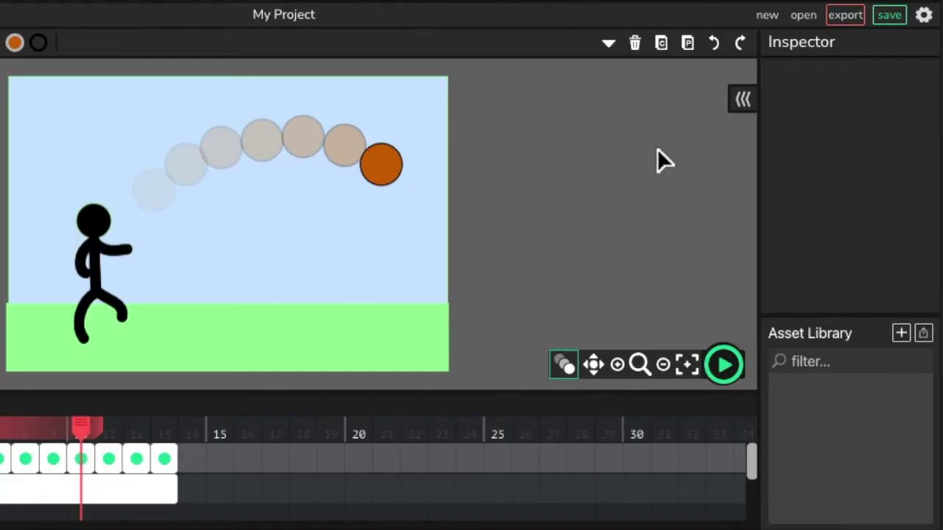